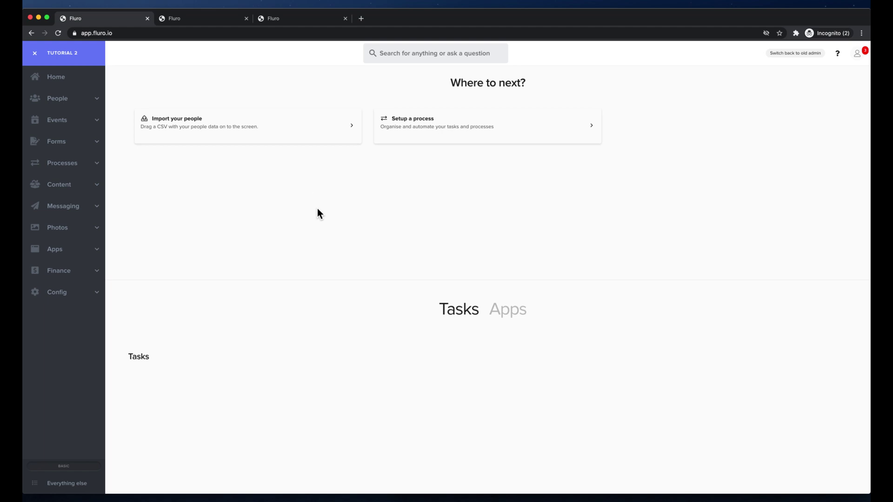
Start a new process board from the New Person Follow Up template
click(75, 164)
click(68, 181)
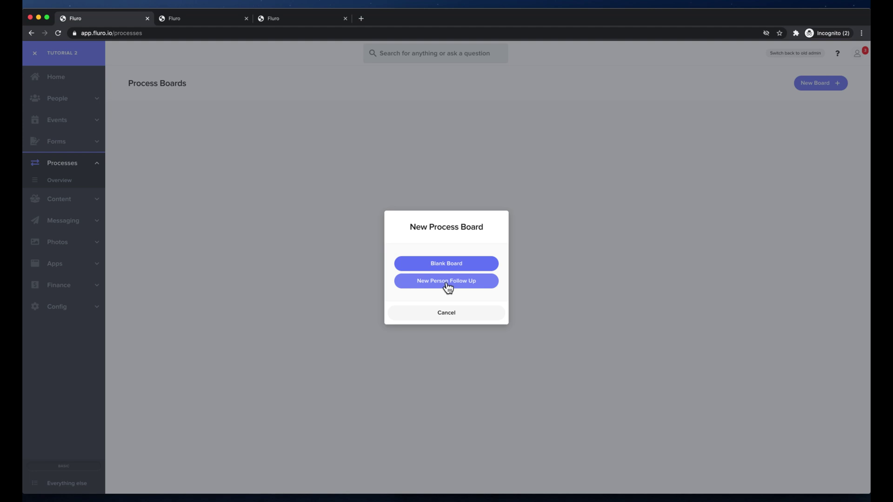
click(454, 288)
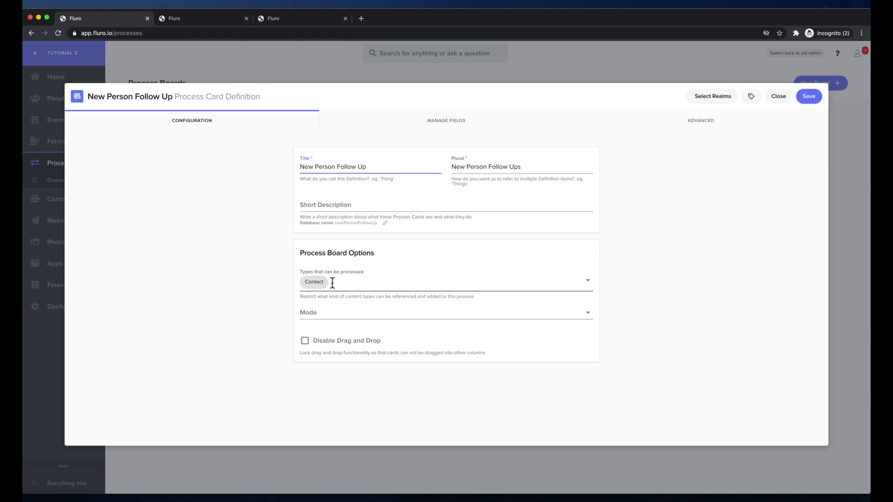
Set the board to Linear Progression mode in the Central Church realm and save it
click(332, 312)
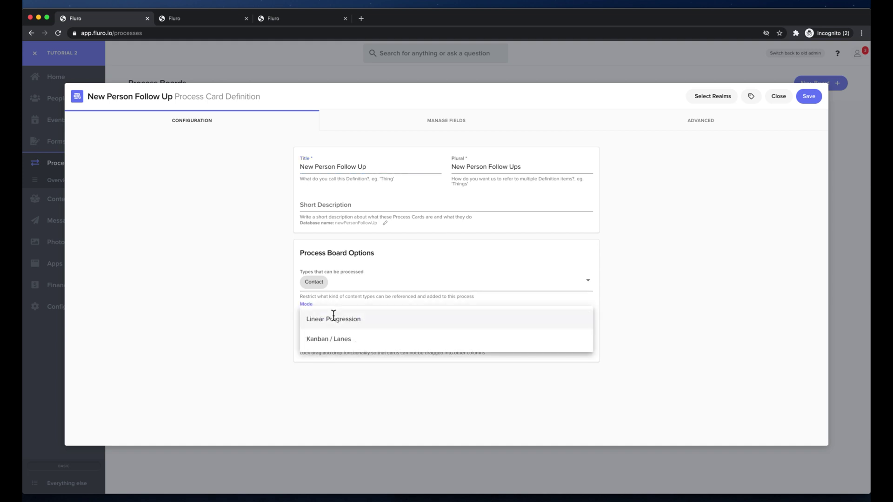
click(358, 322)
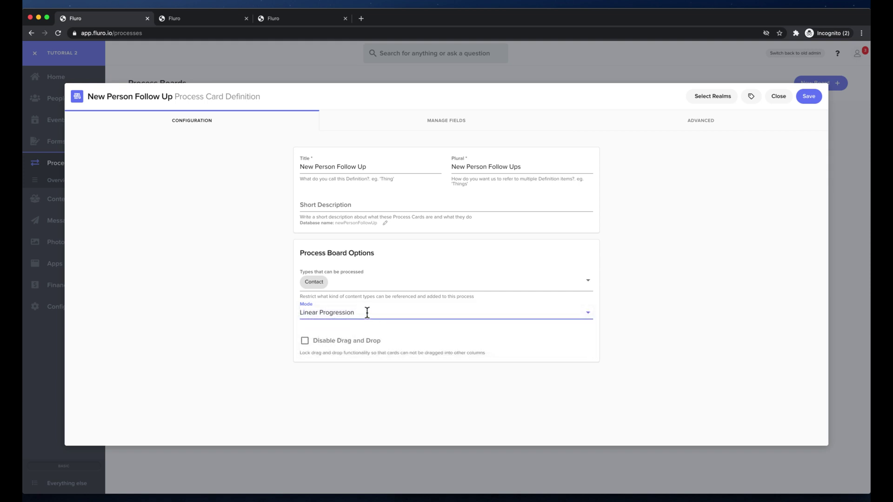
click(713, 100)
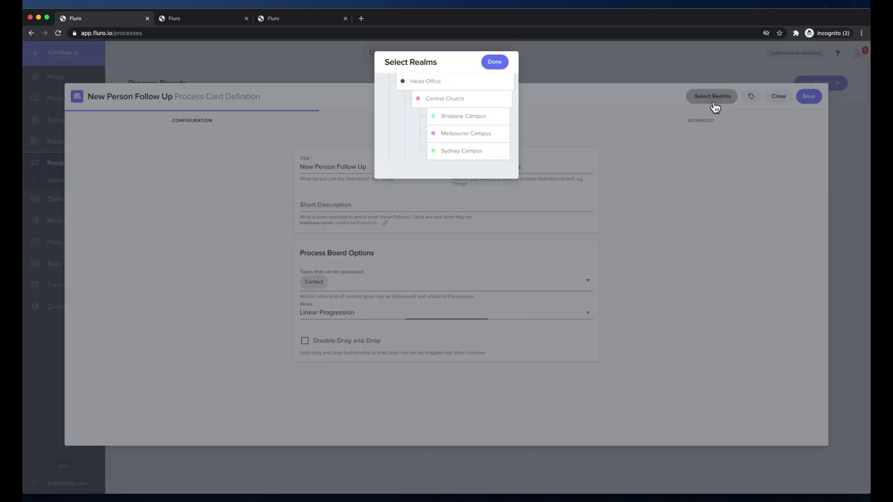
click(433, 98)
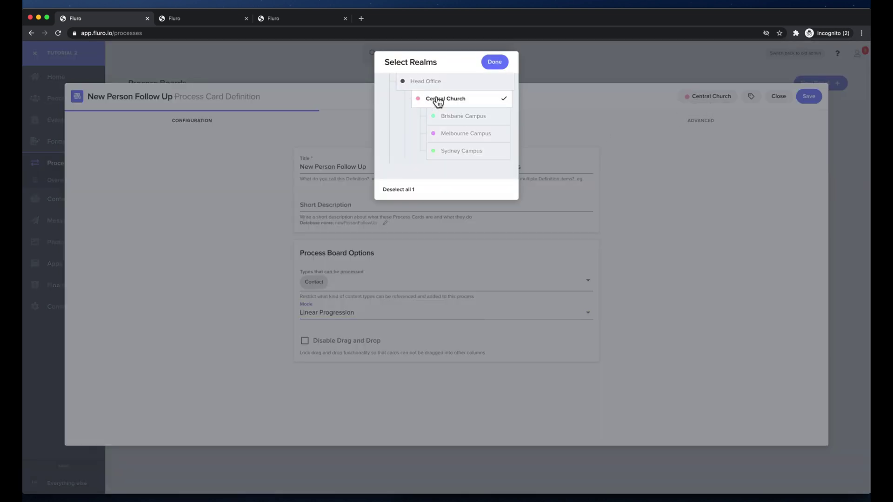
click(496, 63)
click(809, 96)
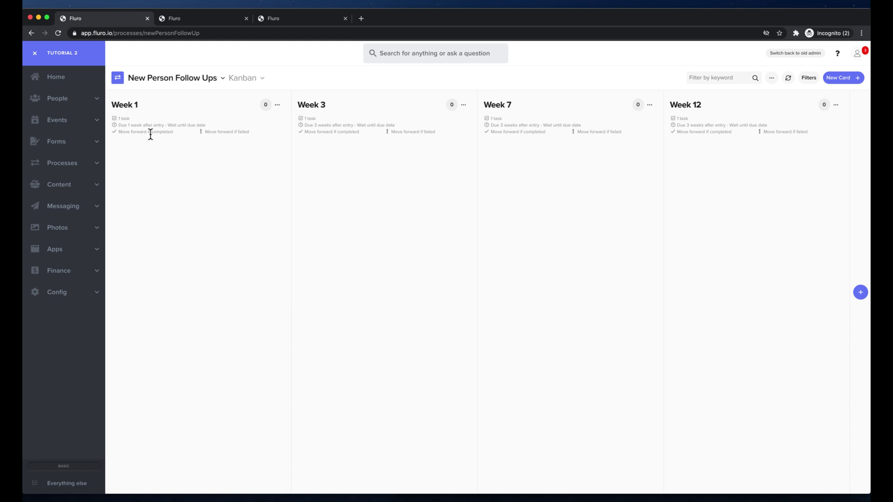
Add a new column titled 'Successfully connected' at the end of the board, after Week 12
click(278, 105)
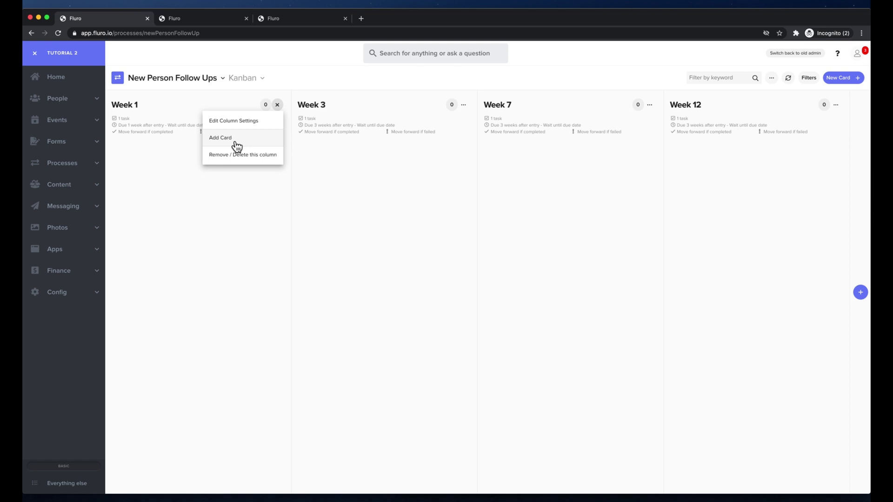
click(326, 287)
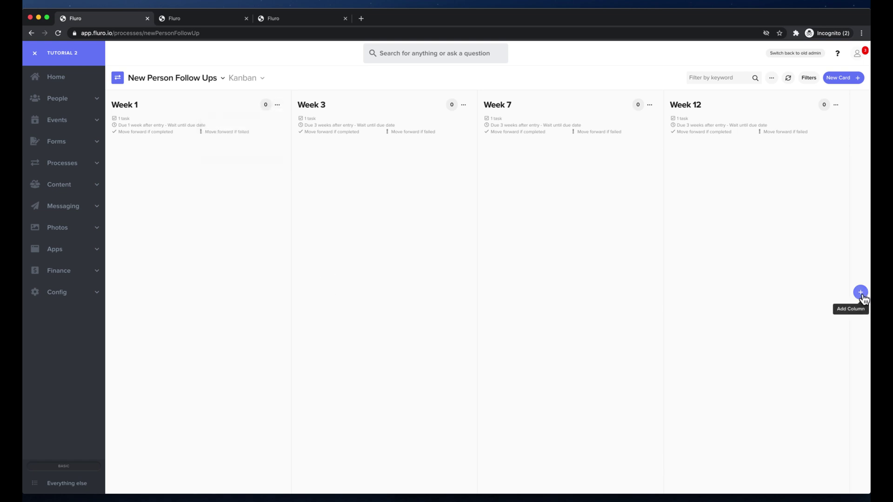
click(861, 293)
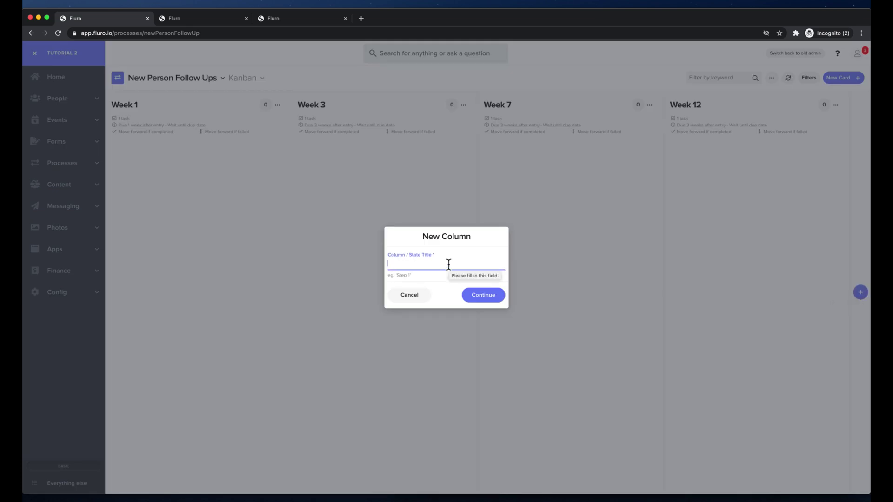
text(welcom)
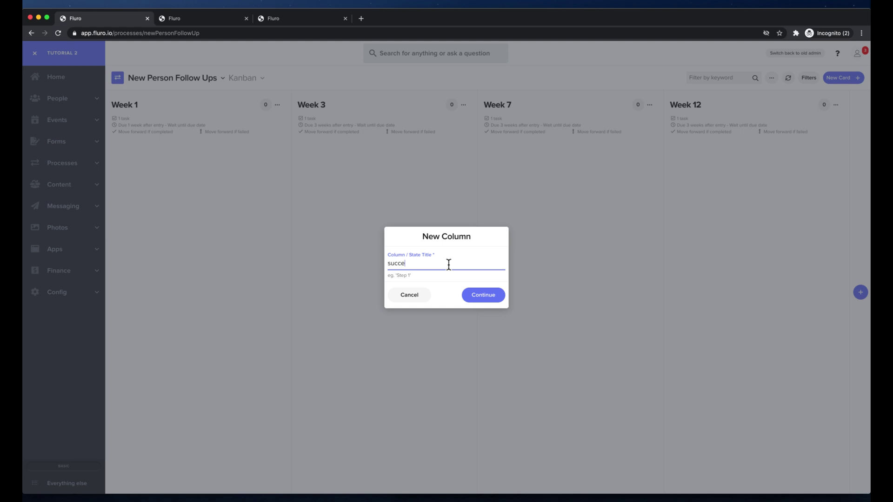
key(alt+BackSpace)
text(Successfully connected)
click(484, 293)
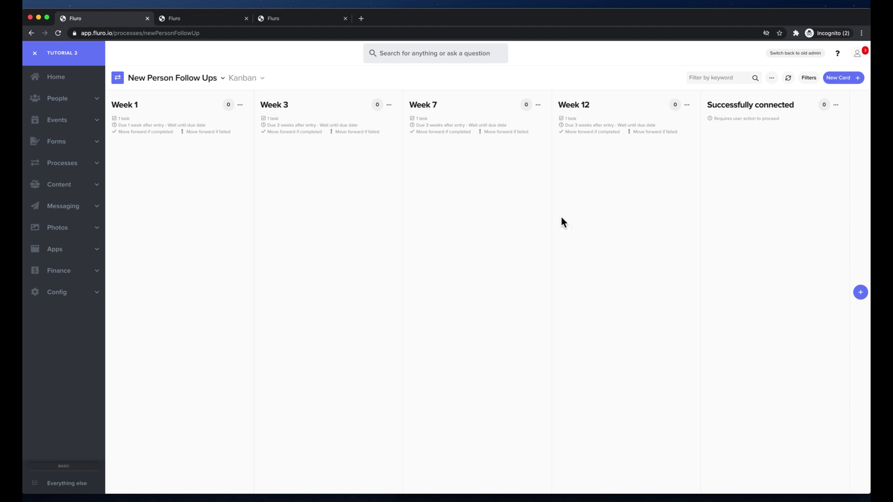
Start a new card for the Demo Brisbane contact, keeping it in Week 1
click(843, 80)
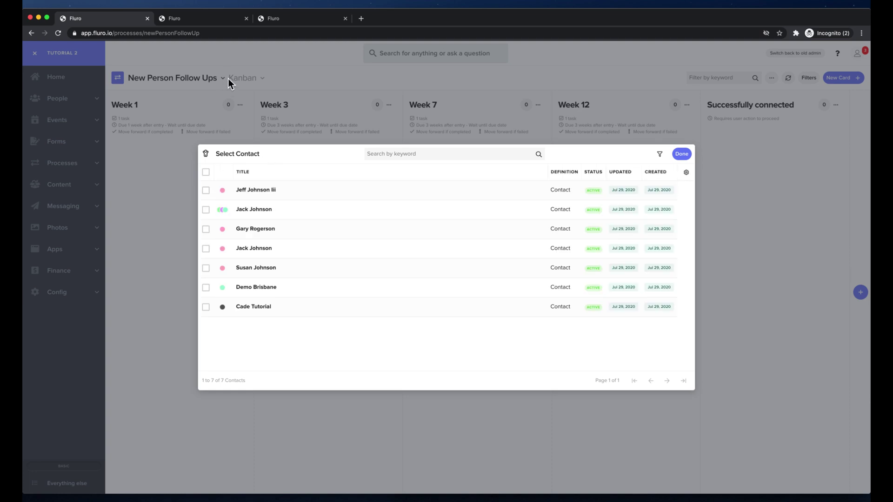
click(281, 292)
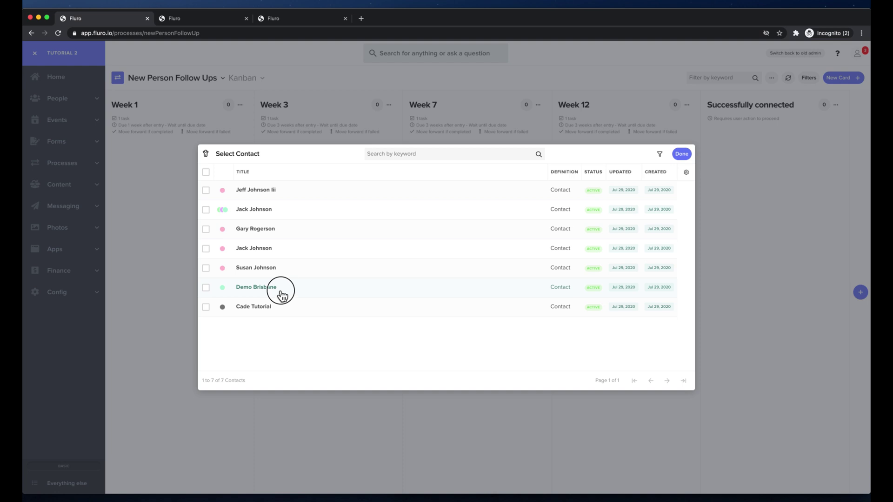
click(682, 154)
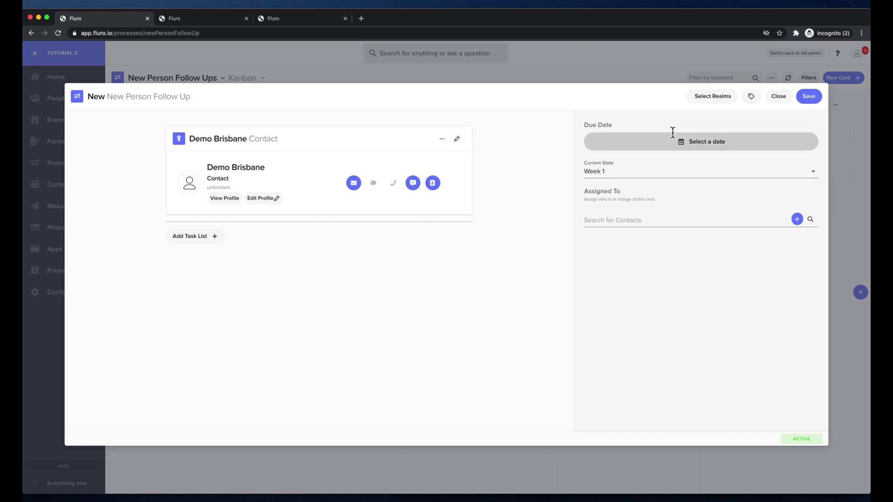
click(615, 171)
click(618, 201)
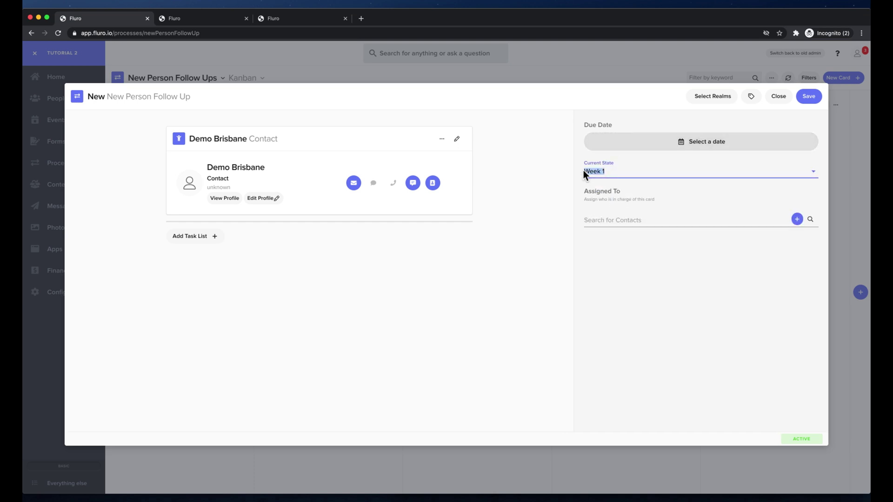
Assign the card to a searched team member, put it in Central Church, and save
click(700, 223)
text(cade)
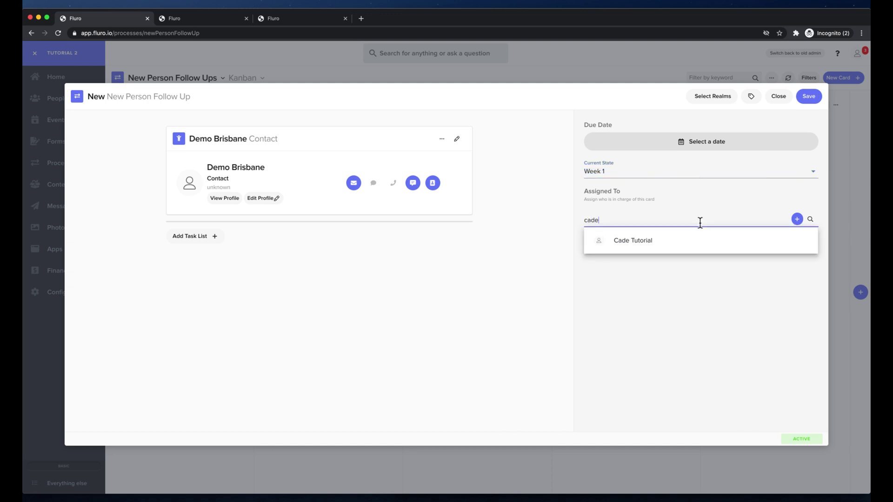
click(668, 244)
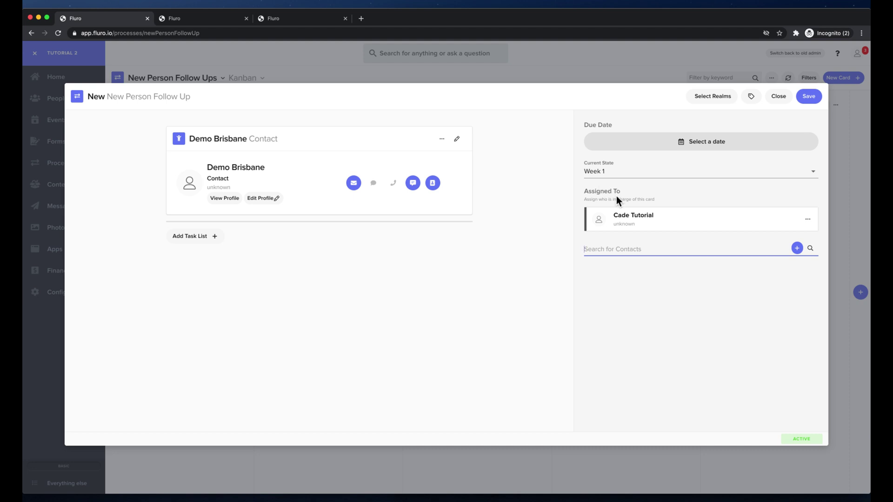
click(710, 99)
click(467, 103)
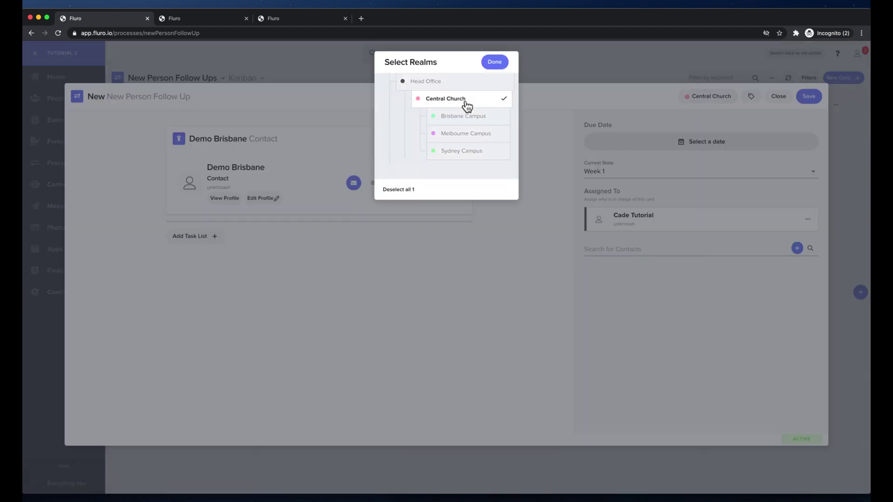
click(499, 61)
click(805, 100)
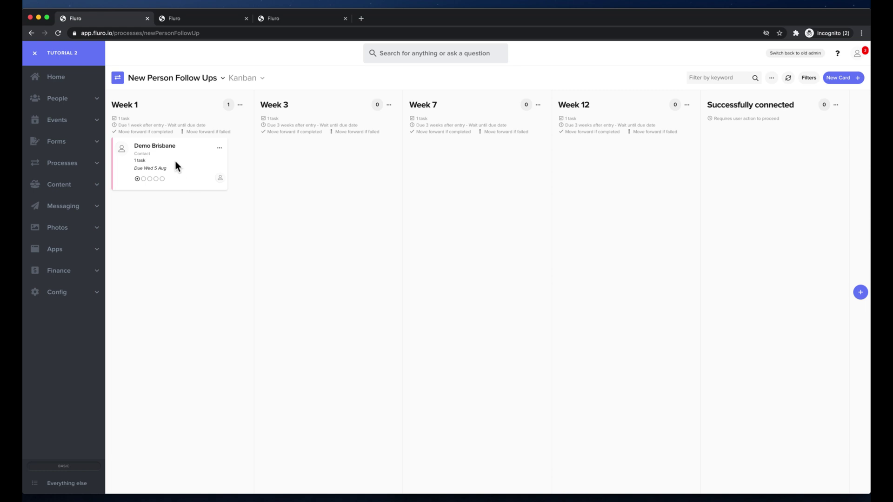
Open Week 1's Edit Column Settings and choose Default as its Column Style
click(241, 105)
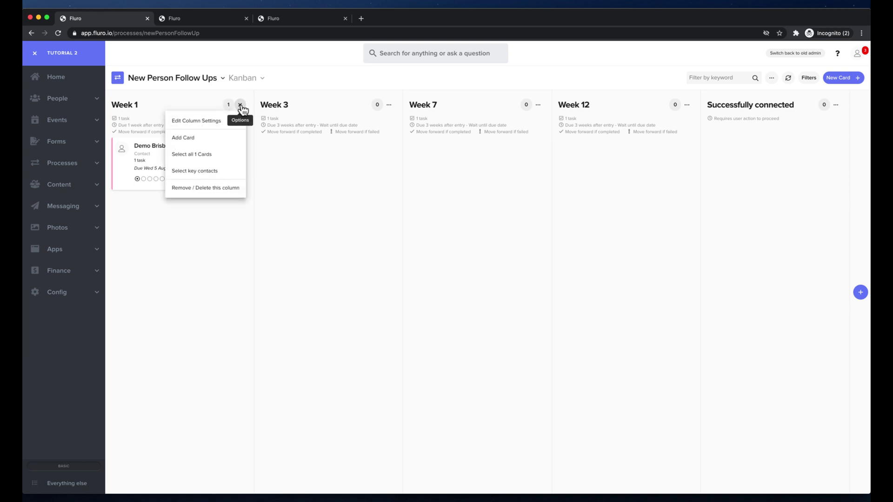
click(208, 121)
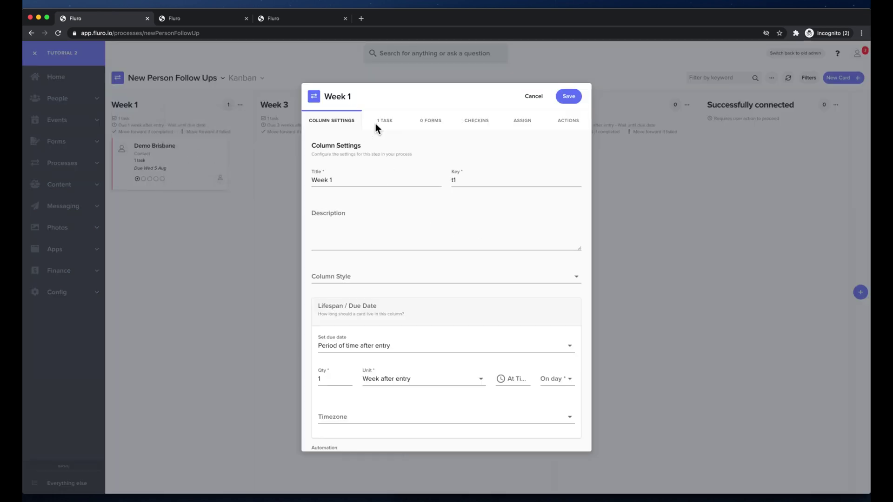
scroll(388, 317, down, 5)
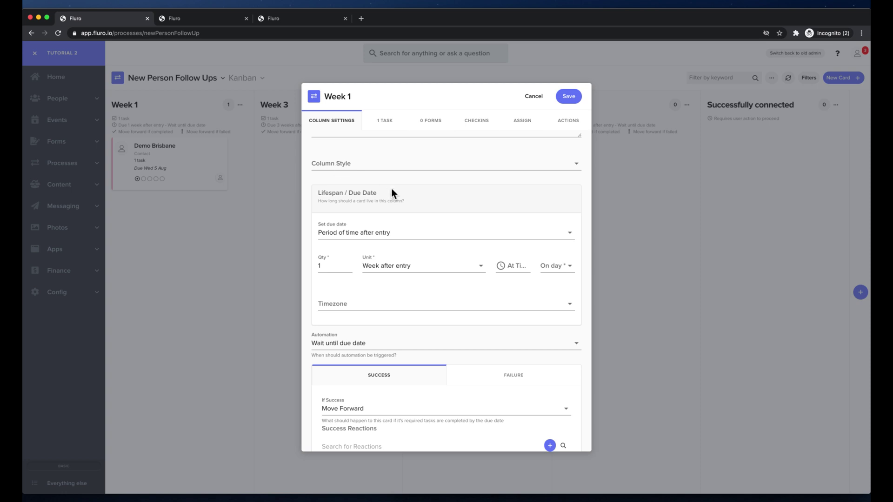
scroll(392, 189, up, 5)
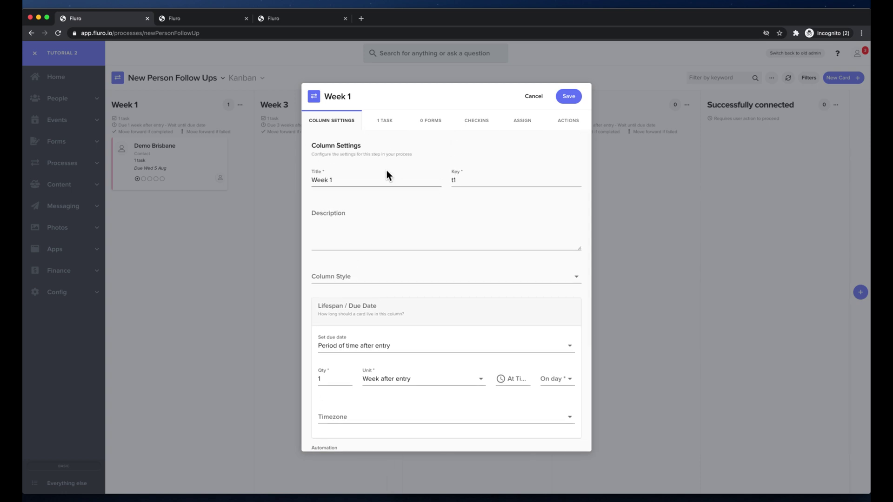
triple_click(340, 178)
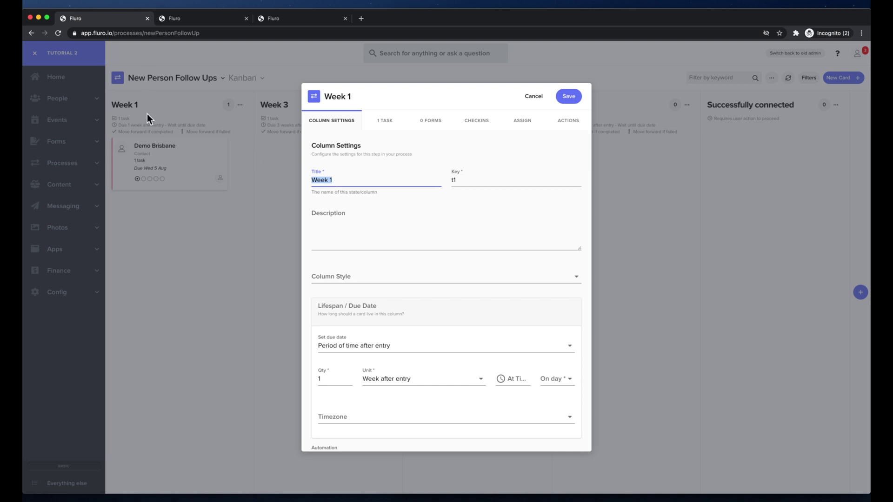
click(361, 223)
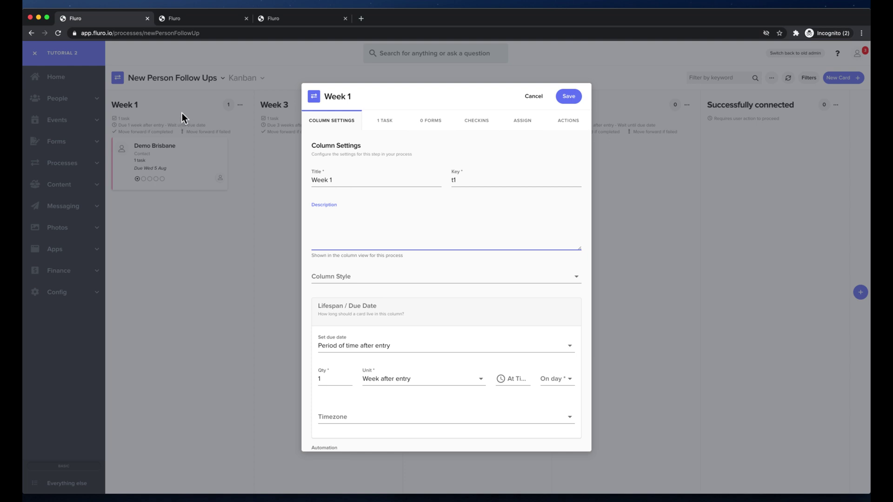
scroll(370, 215, down, 2)
click(370, 225)
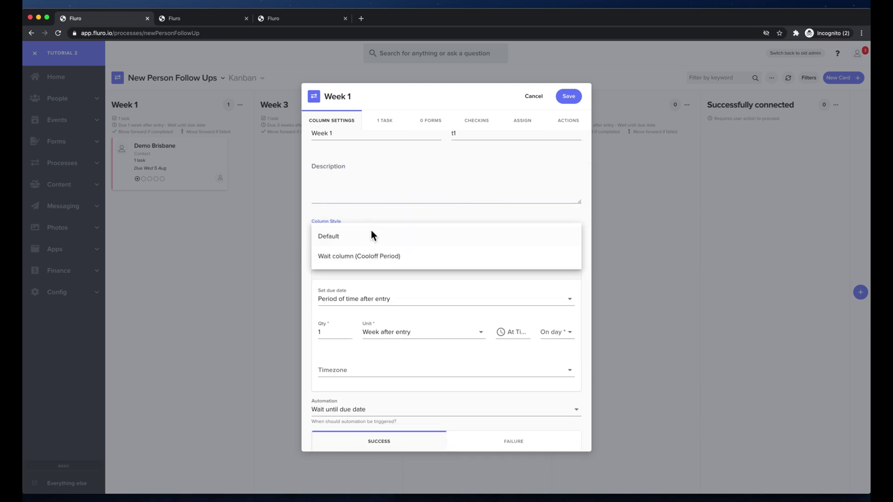
click(372, 238)
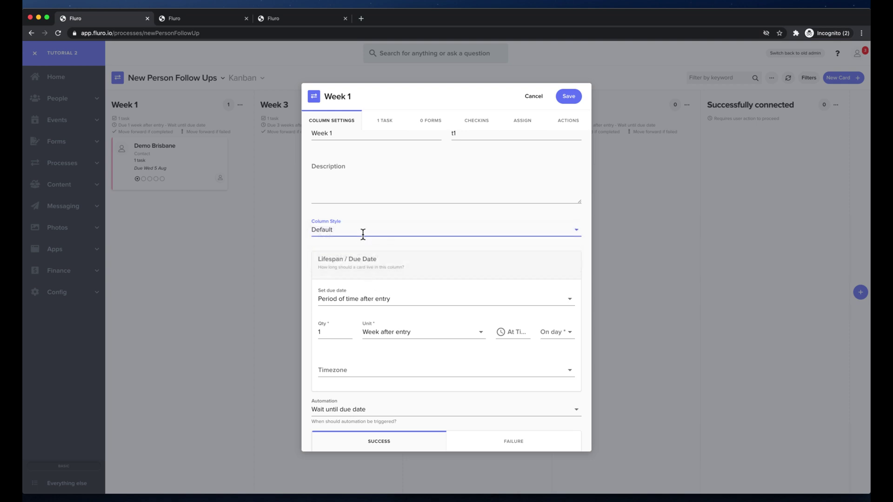
Set the Week 1 due time to 5:00 PM (17:00) and the due day to Thursday
click(393, 267)
scroll(404, 266, down, 3)
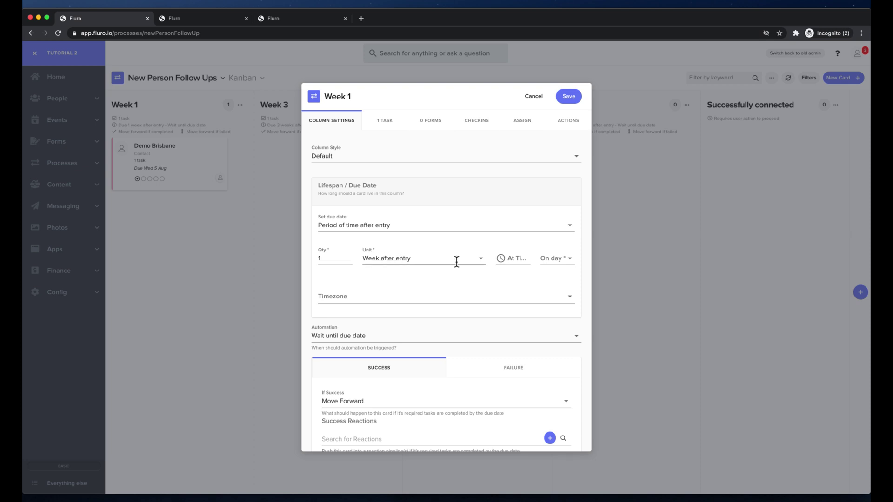
click(513, 261)
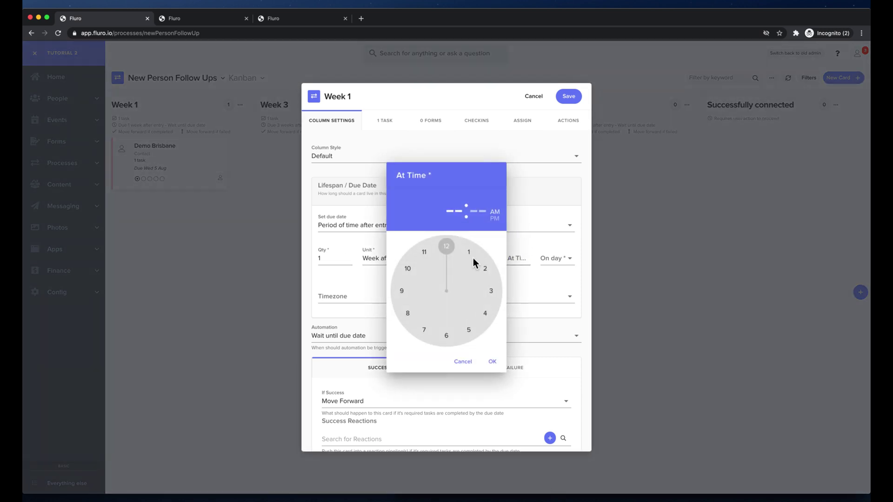
click(469, 330)
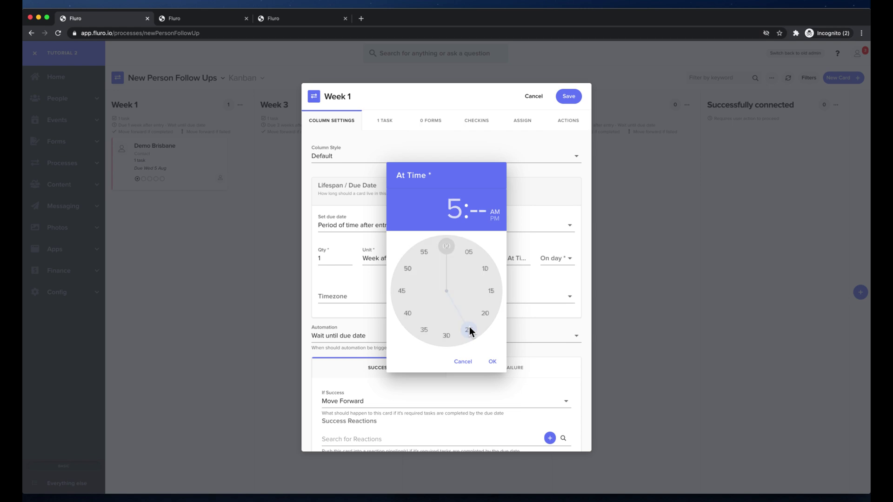
click(494, 218)
click(447, 246)
click(492, 362)
click(566, 252)
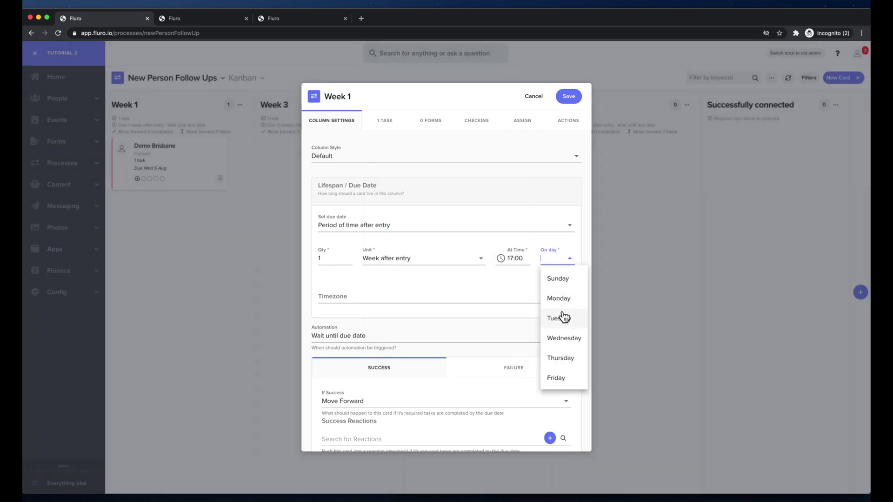
click(568, 357)
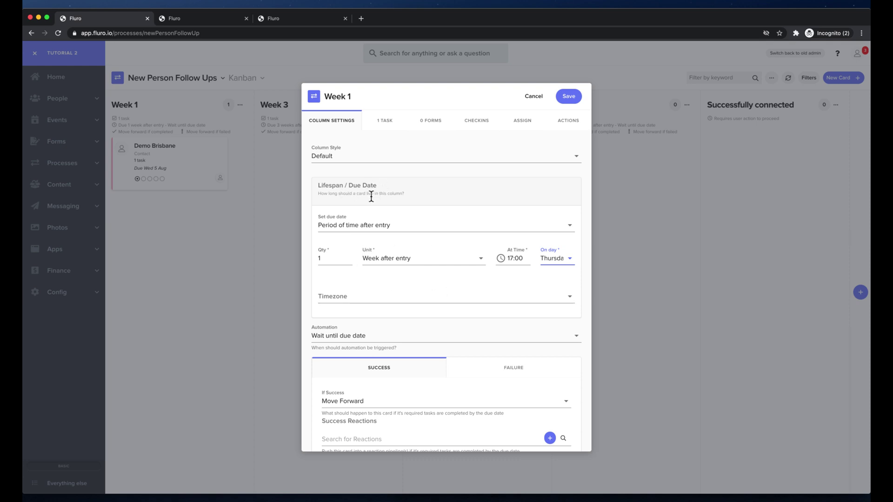
scroll(409, 250, down, 2)
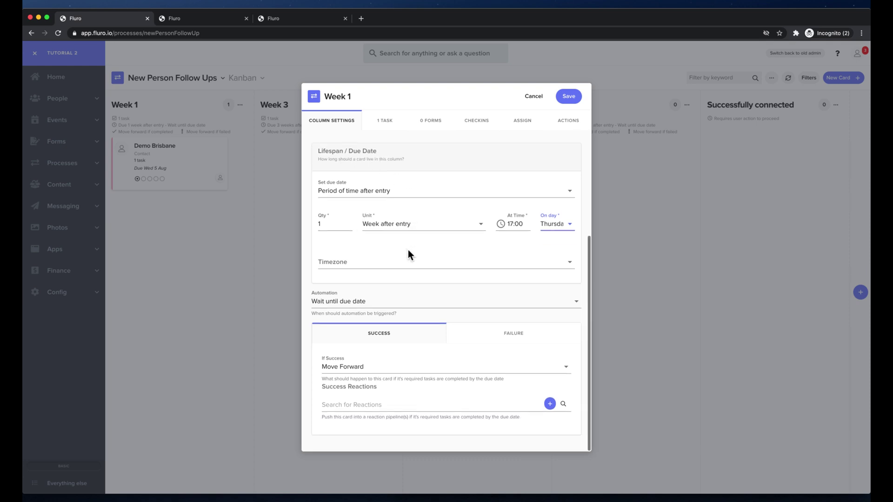
click(368, 303)
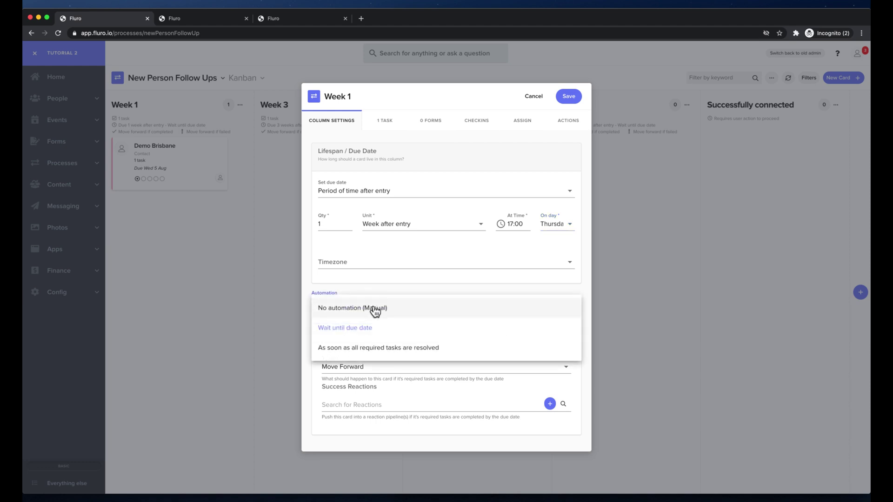
click(375, 311)
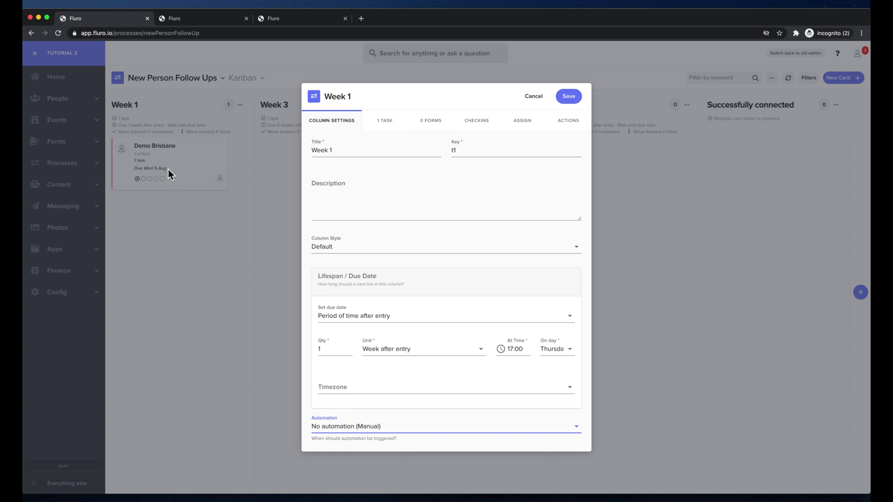
click(378, 426)
click(383, 454)
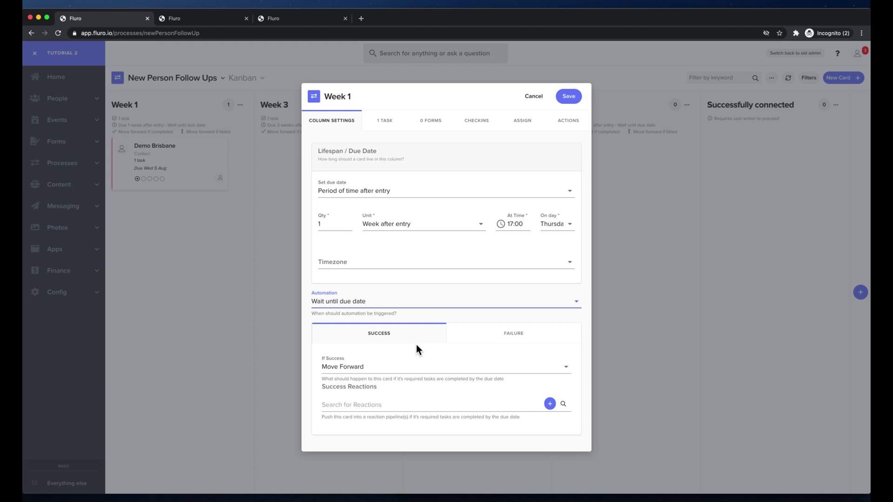
click(385, 307)
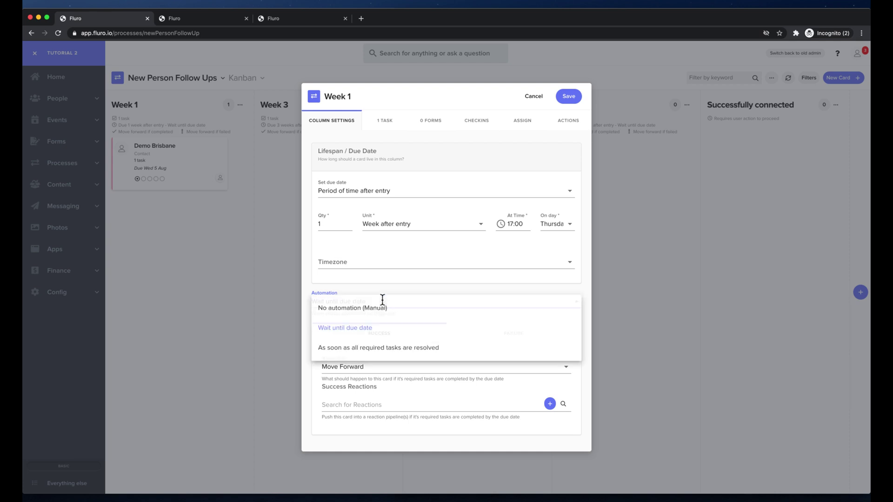
click(372, 352)
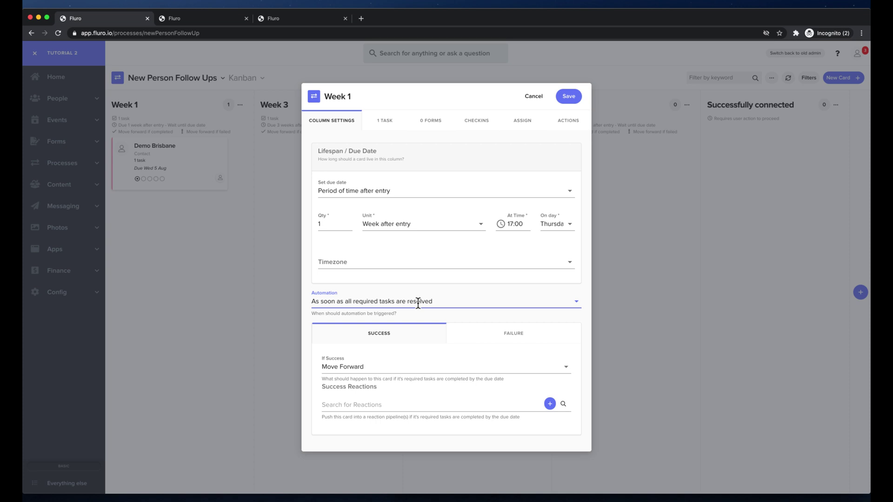
click(365, 299)
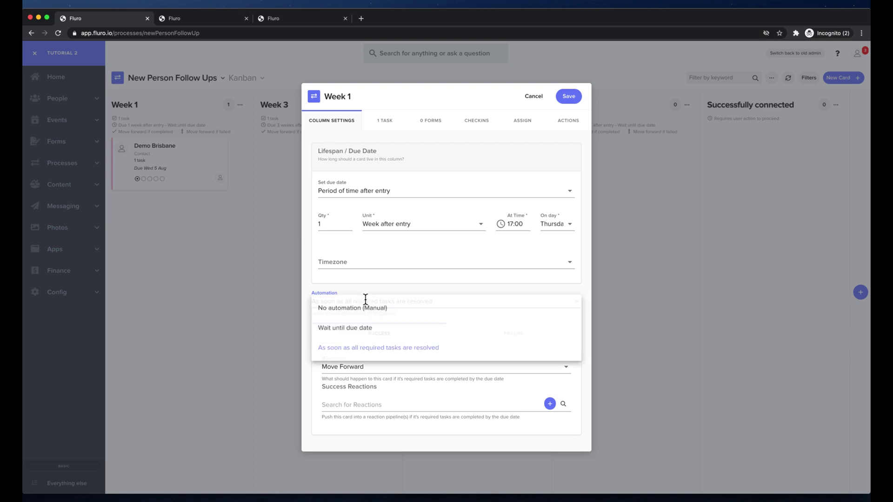
click(368, 331)
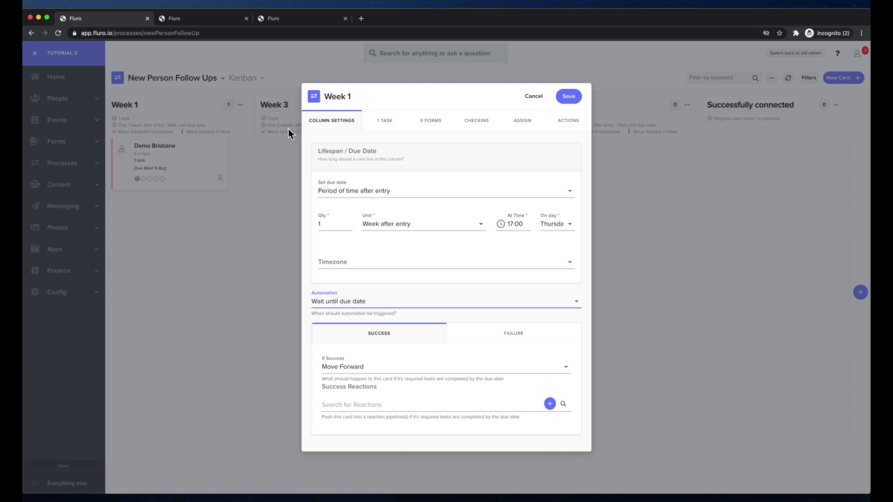
click(397, 308)
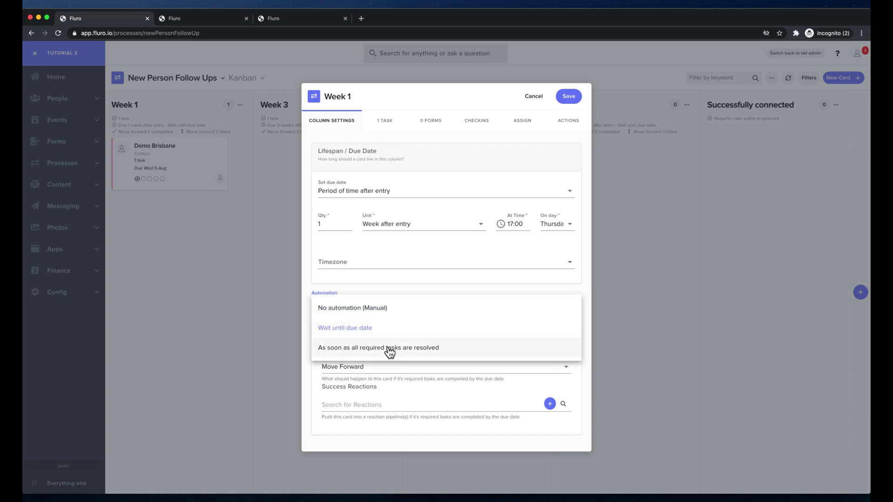
click(389, 348)
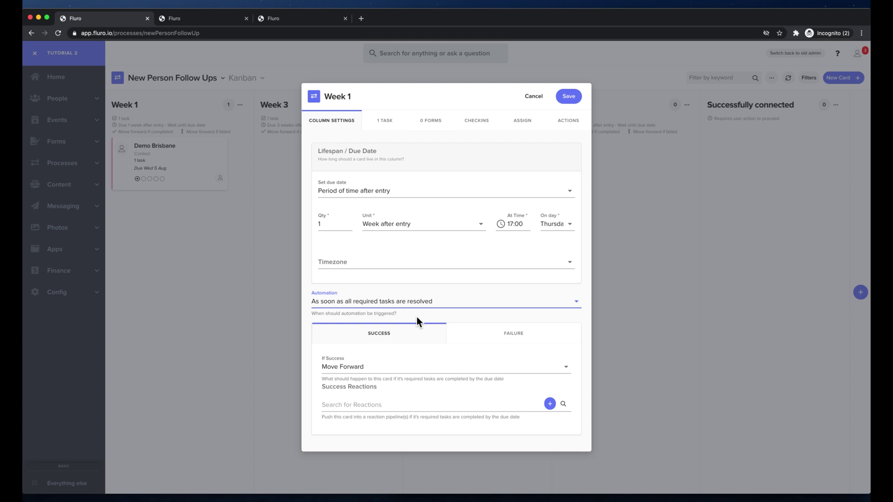
click(404, 303)
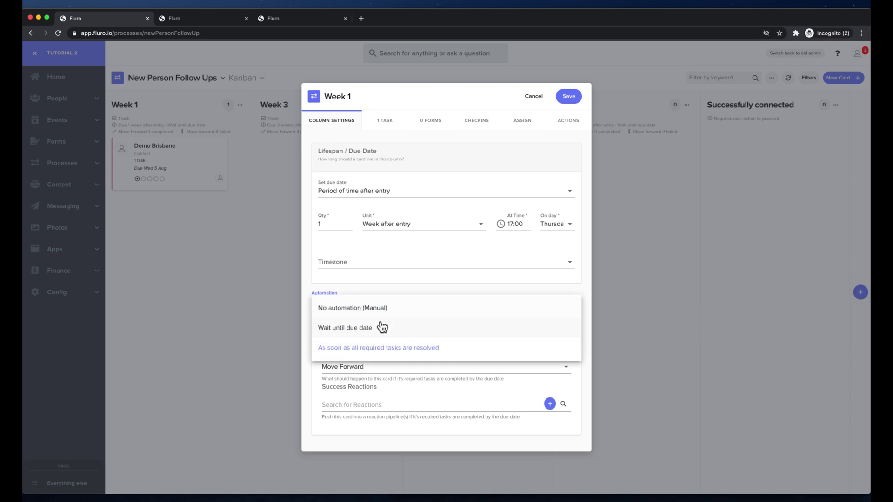
click(382, 327)
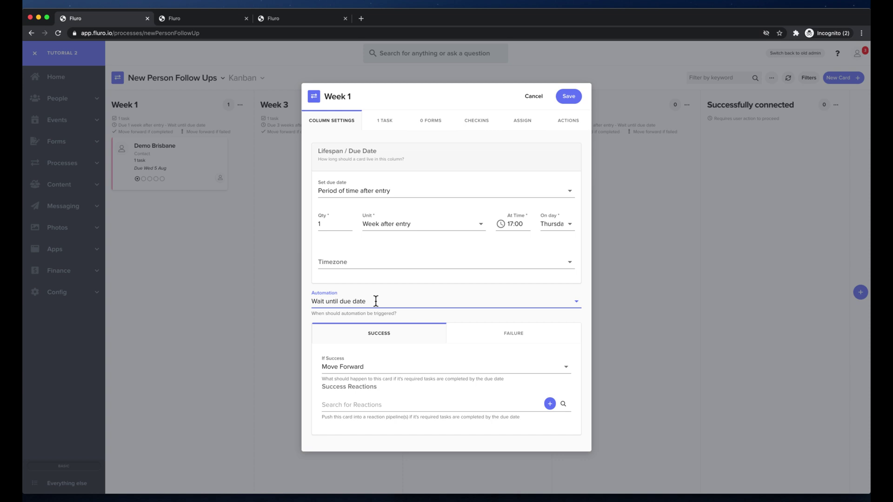
click(369, 366)
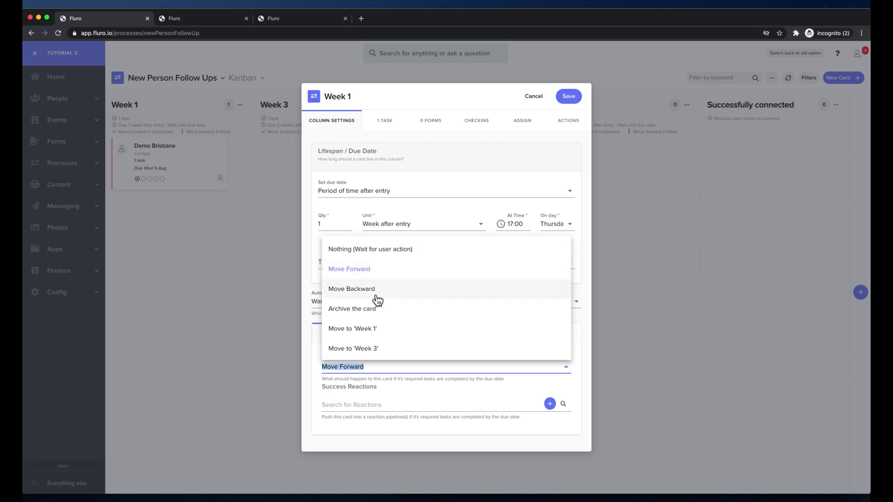
scroll(377, 300, down, 2)
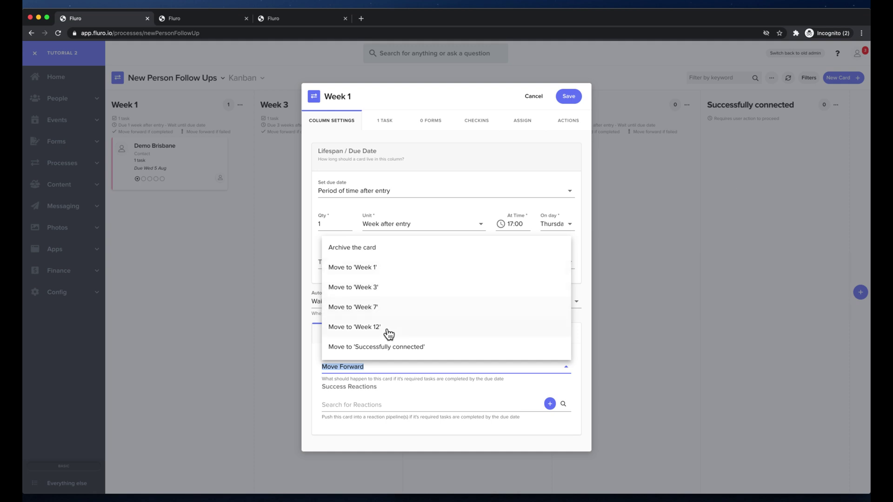
click(412, 392)
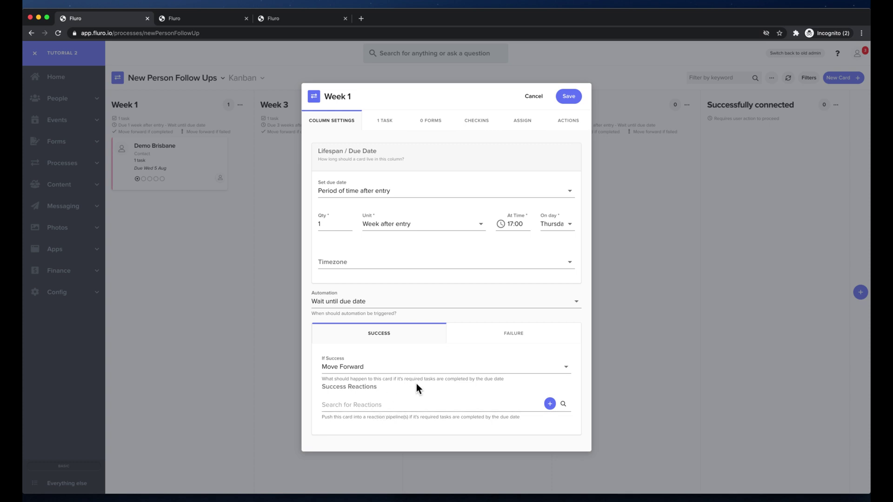
click(484, 333)
scroll(448, 346, down, 2)
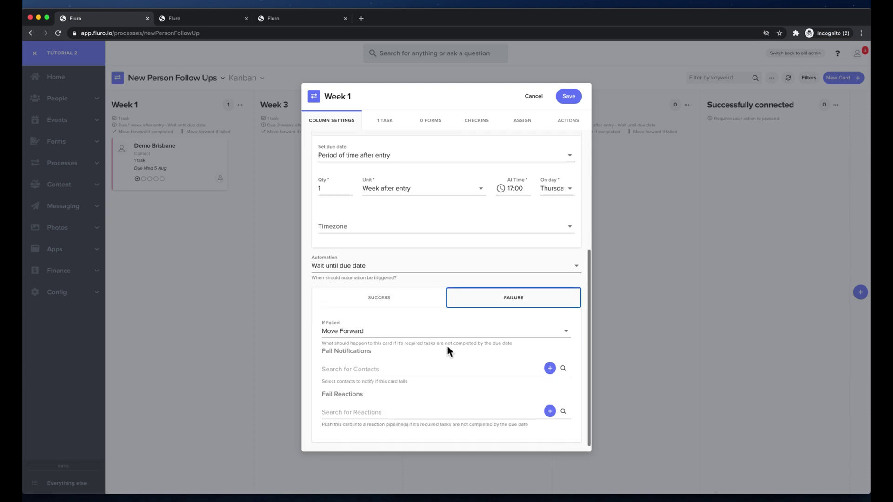
click(396, 327)
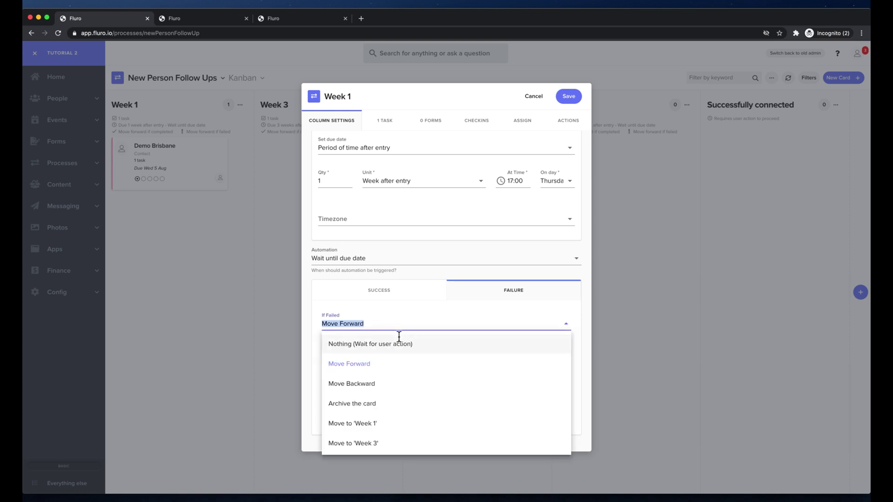
scroll(399, 346, down, 1)
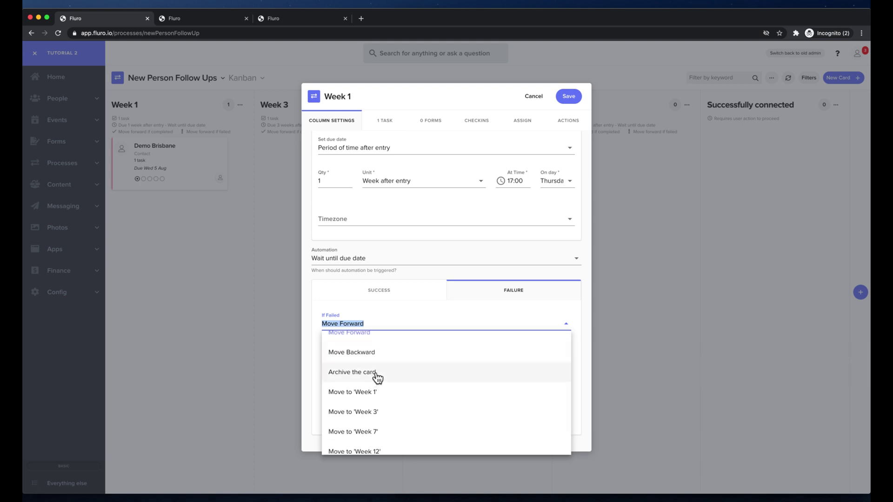
scroll(375, 376, up, 1)
click(409, 314)
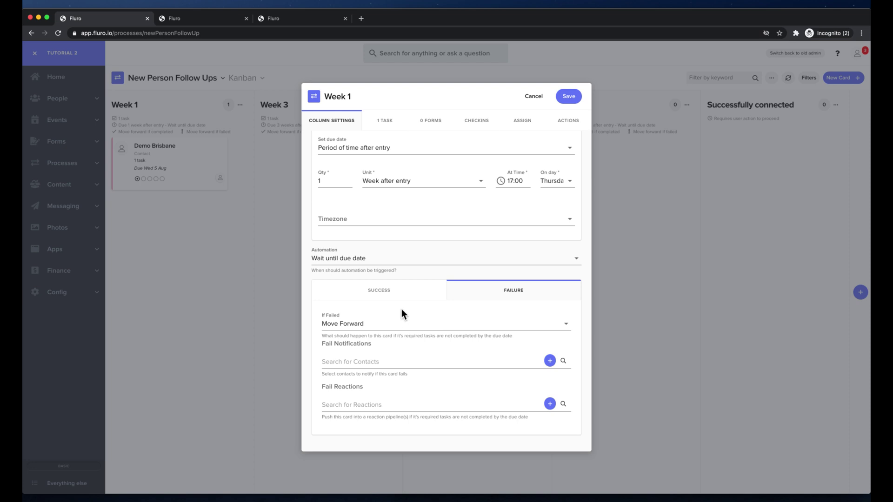
click(380, 322)
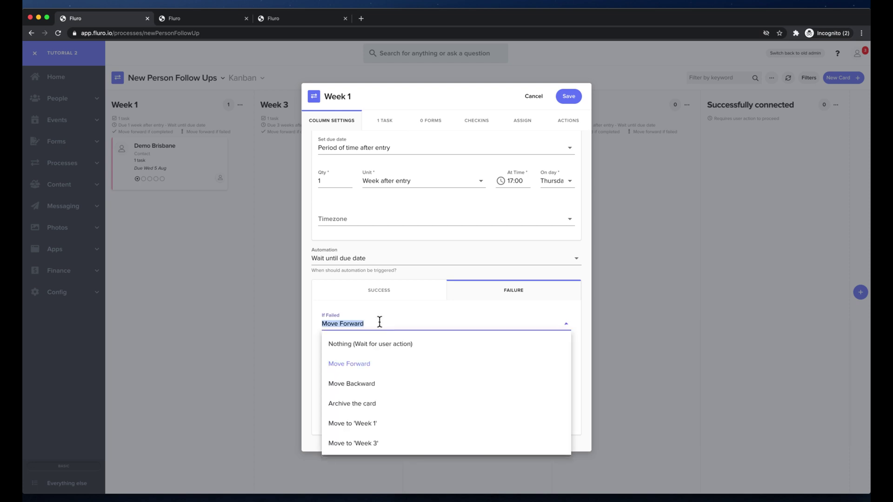
click(380, 311)
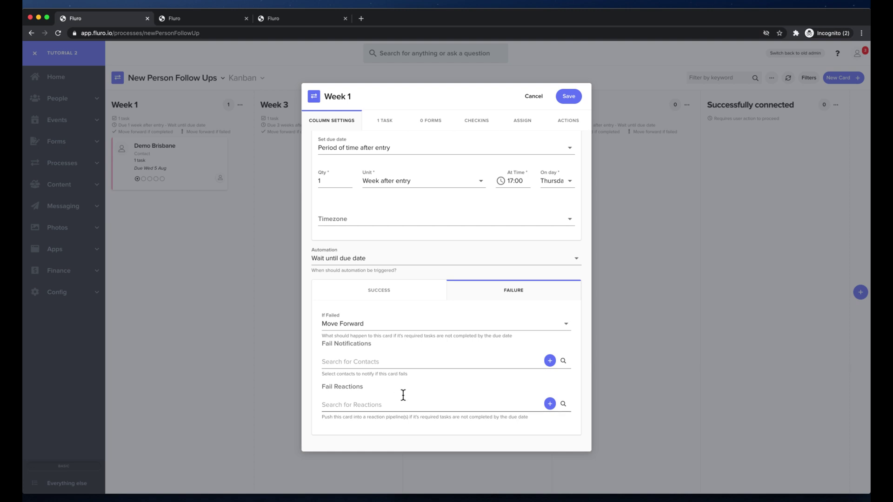
scroll(411, 301, up, 5)
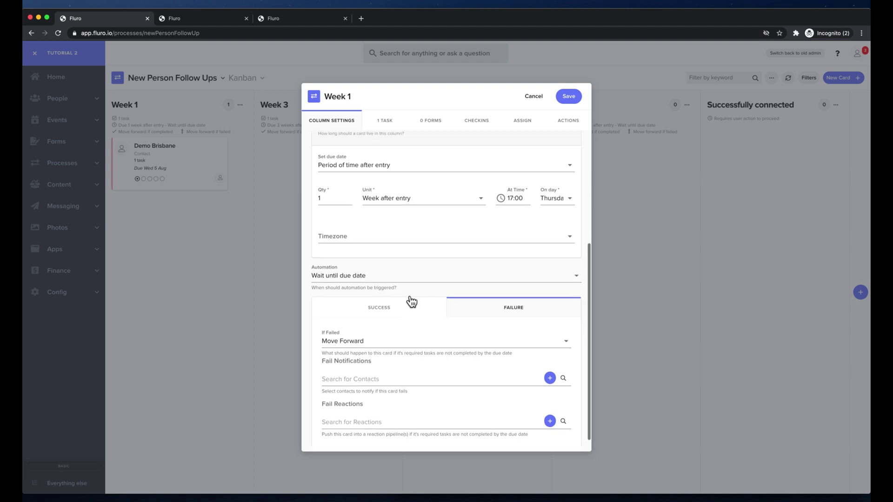
Open the Week 1 'Call them' task for editing and review its name and description
click(385, 122)
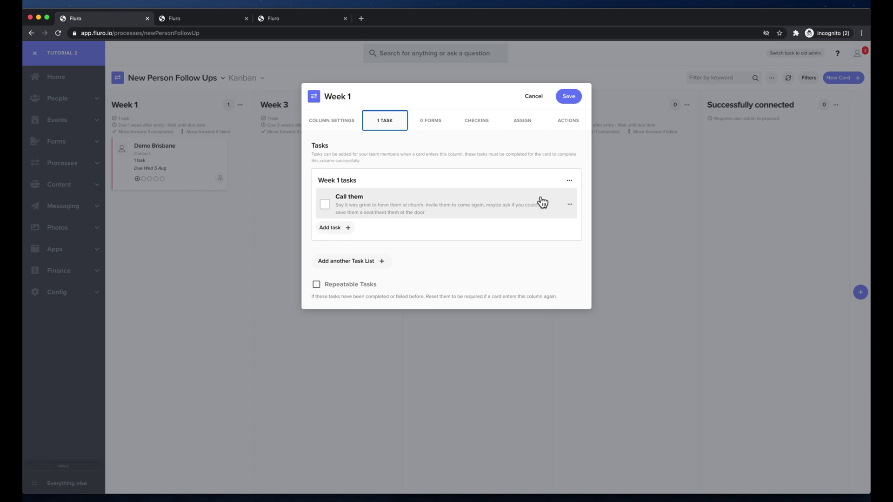
click(570, 204)
click(578, 220)
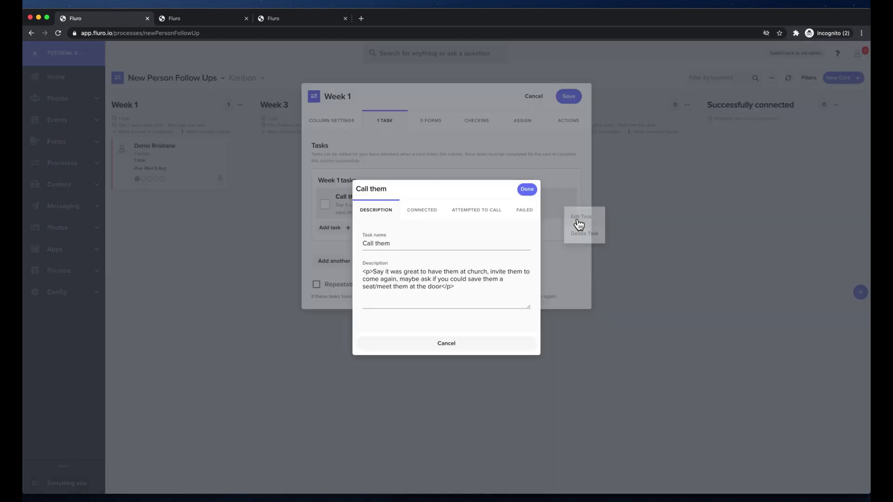
click(414, 274)
drag(466, 291, 404, 282)
triple_click(393, 243)
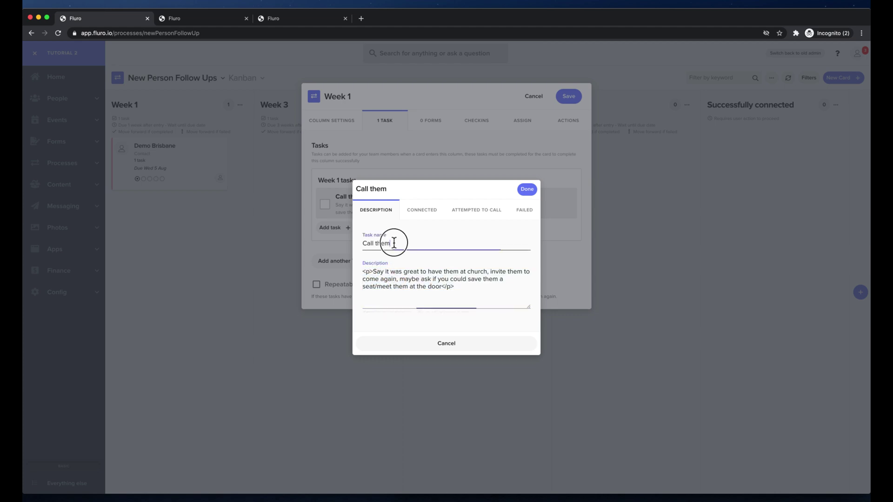
triple_click(364, 243)
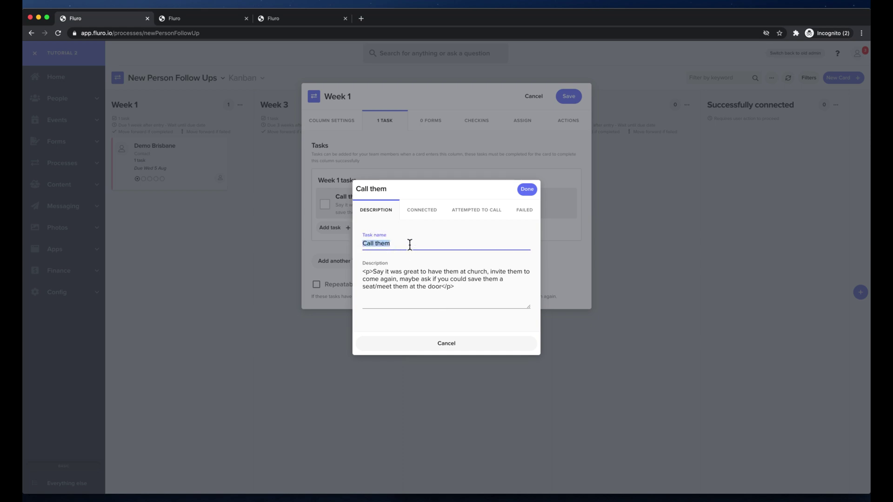
Relabel the Connected outcome 'Successfully connected', keeping Connection as its post type
click(424, 211)
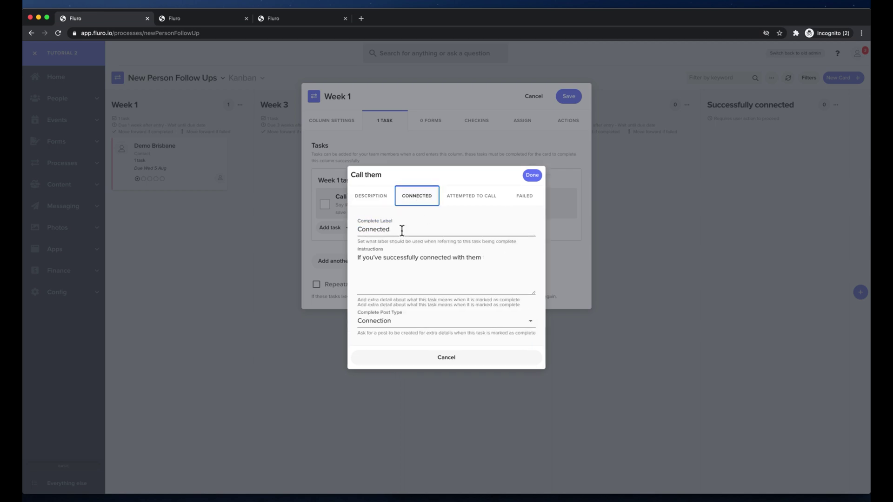
double_click(386, 229)
key(BackSpace)
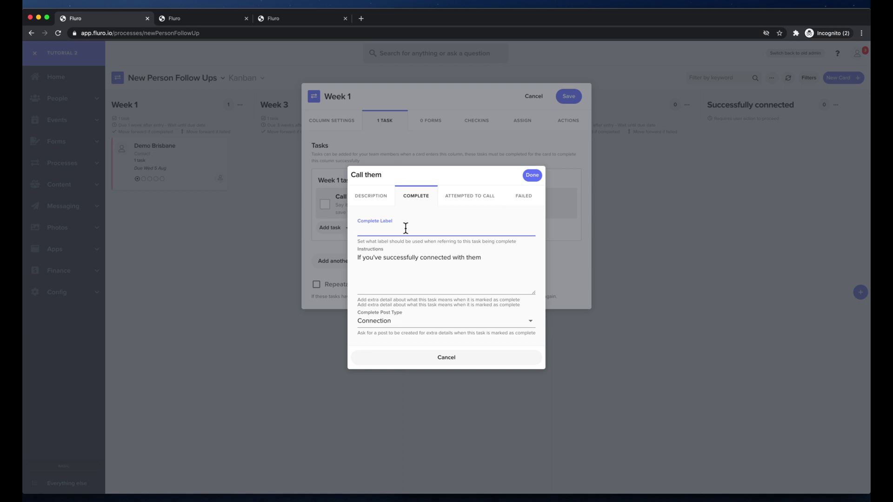
text(Successfully connected)
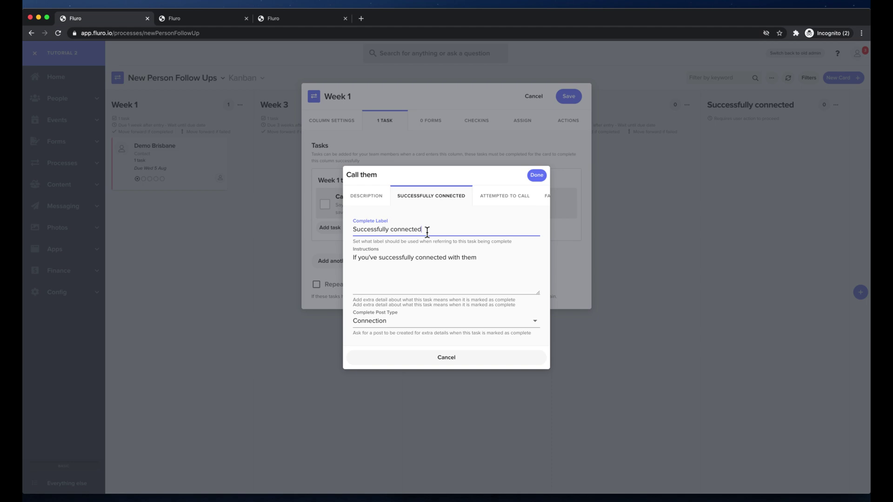
click(377, 259)
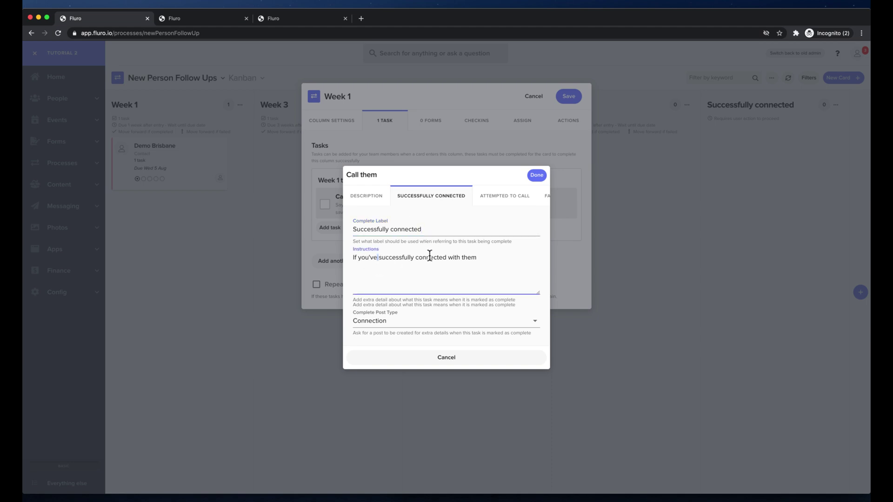
click(411, 321)
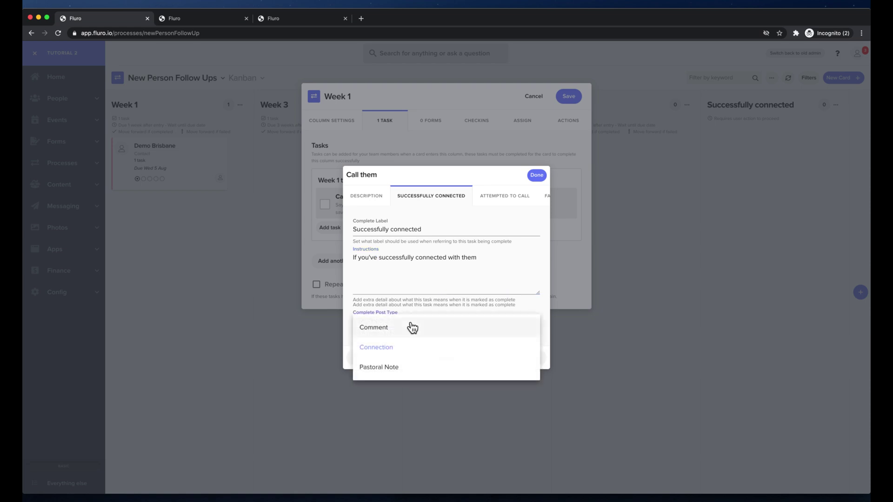
click(413, 348)
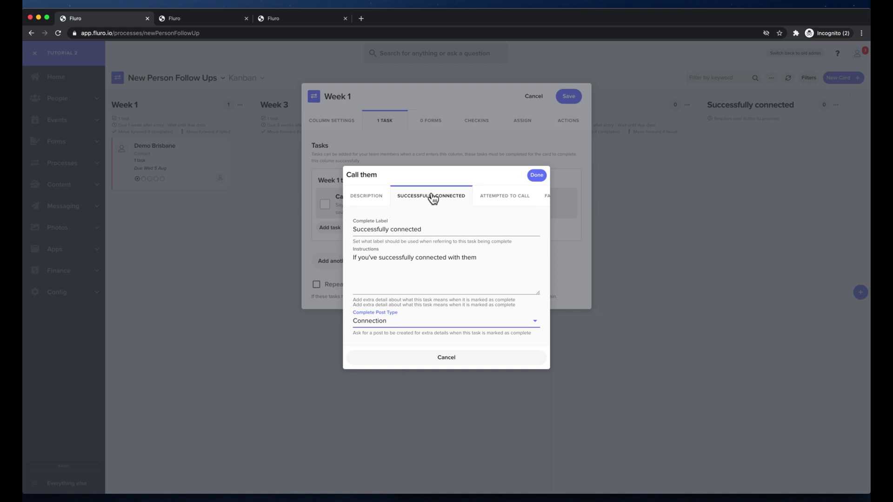
Replace the pending outcome's label with 'Attempt to call'
click(505, 203)
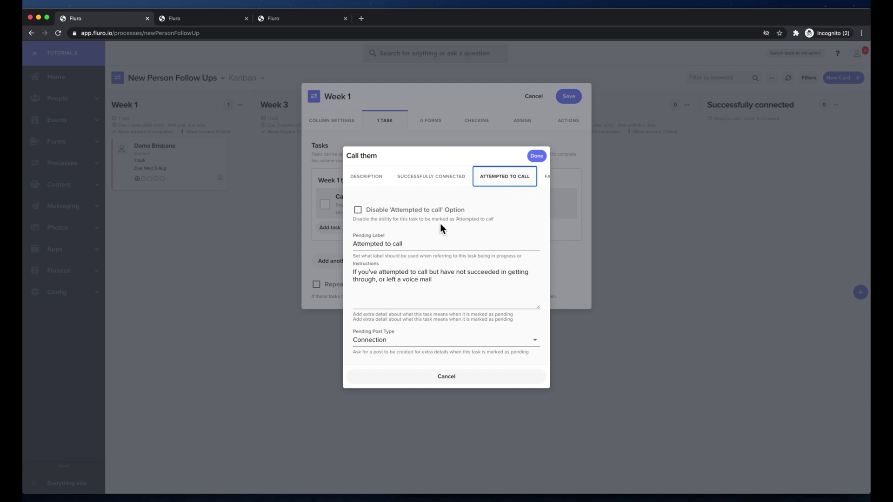
triple_click(431, 240)
key(BackSpace)
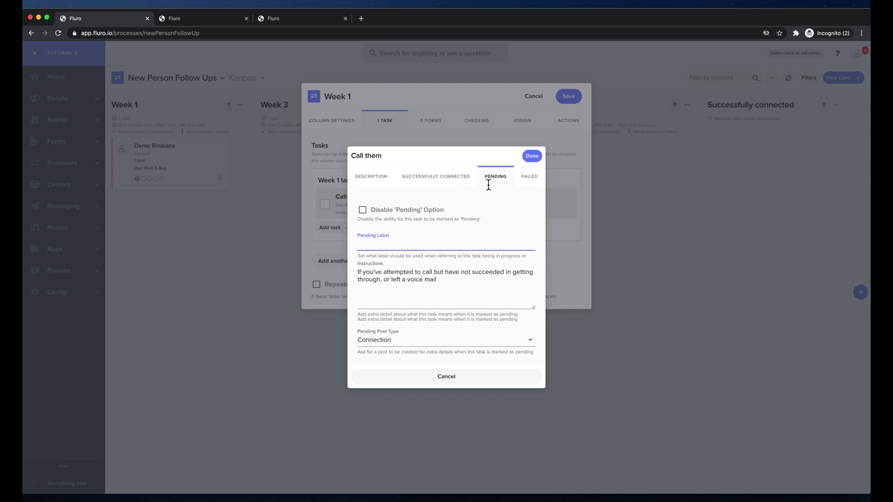
text(Attempt to c)
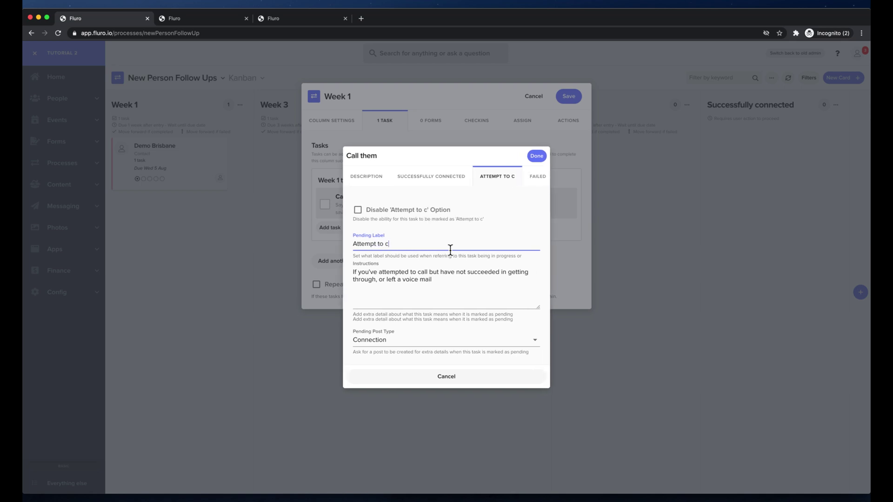
text(all)
Review the pending outcome's instructions and leave Attempt to call enabled
click(497, 177)
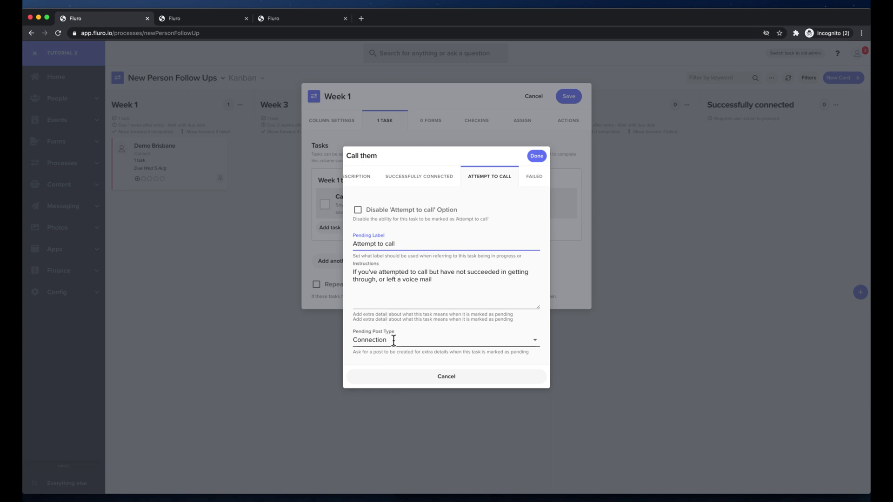
click(449, 280)
drag(449, 279, 357, 264)
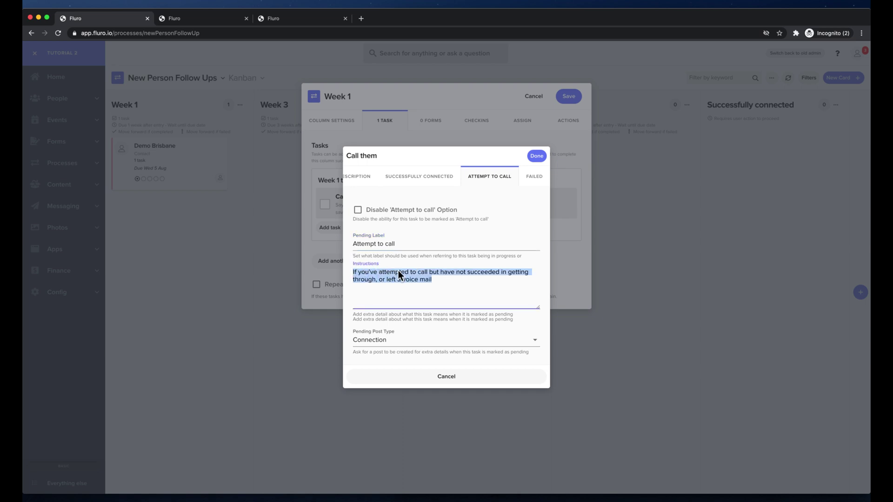
click(512, 215)
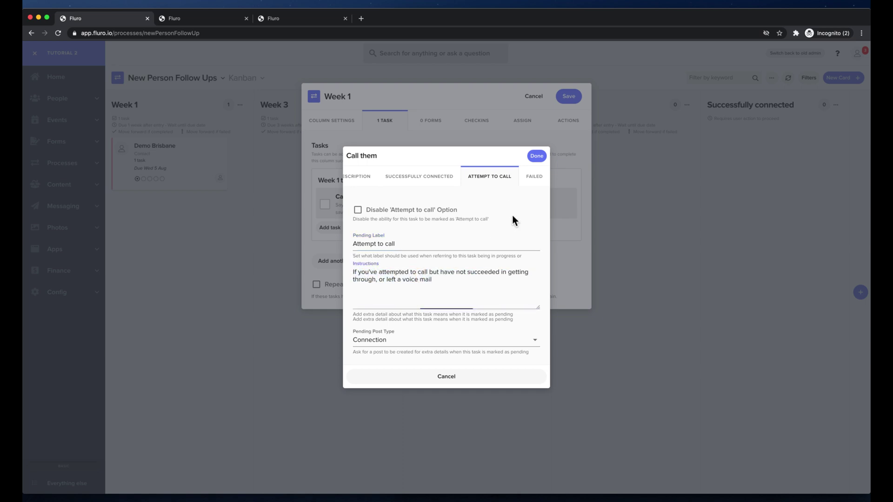
click(358, 210)
click(358, 273)
click(530, 179)
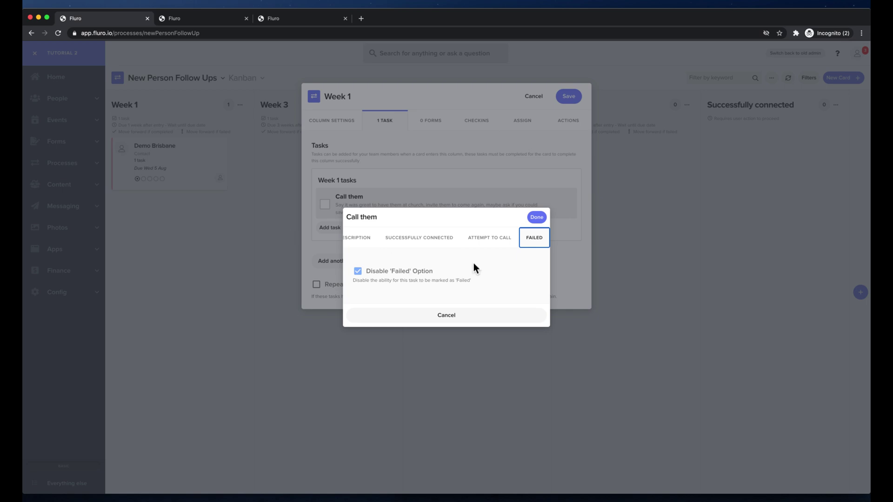
Toggle the Disable 'Failed' Option off and back on, leaving Failed disabled
click(368, 274)
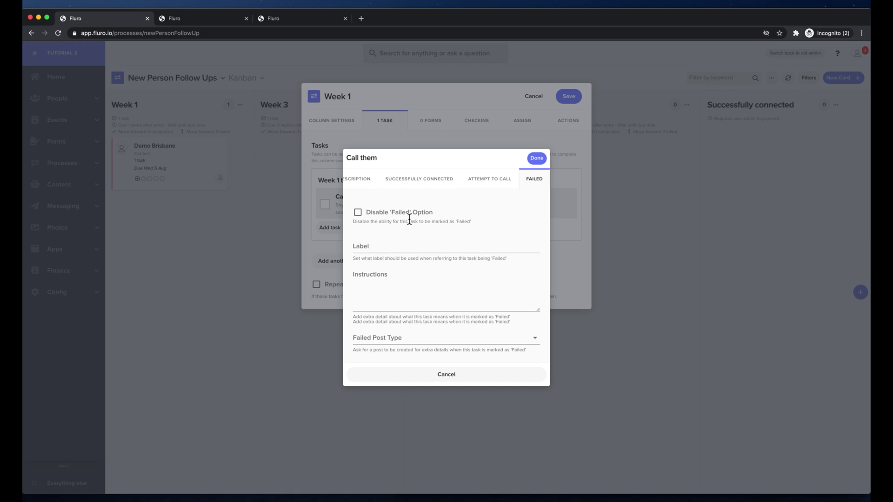
click(399, 214)
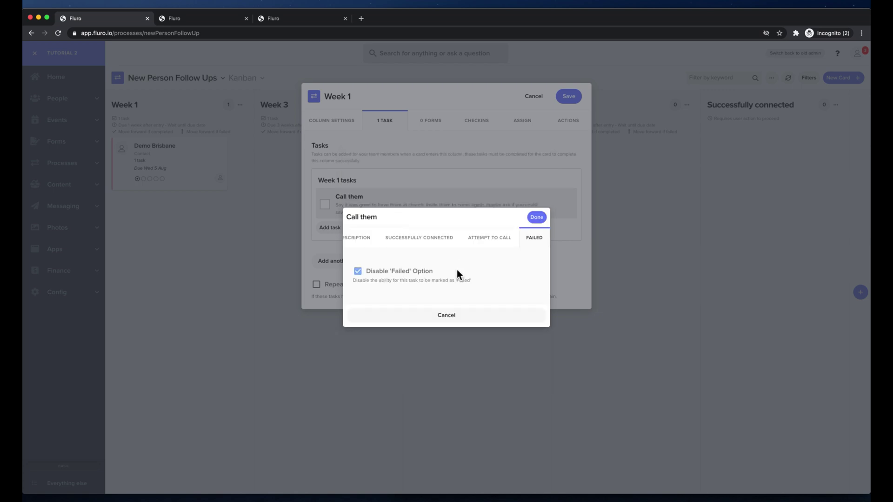
Finish editing Call them and add a Week 1 task 'Ask them how their day was'
click(537, 218)
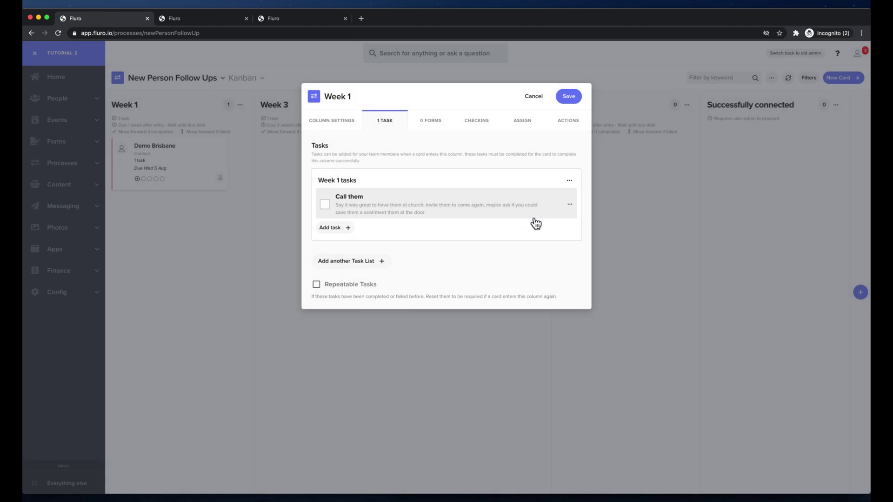
click(338, 229)
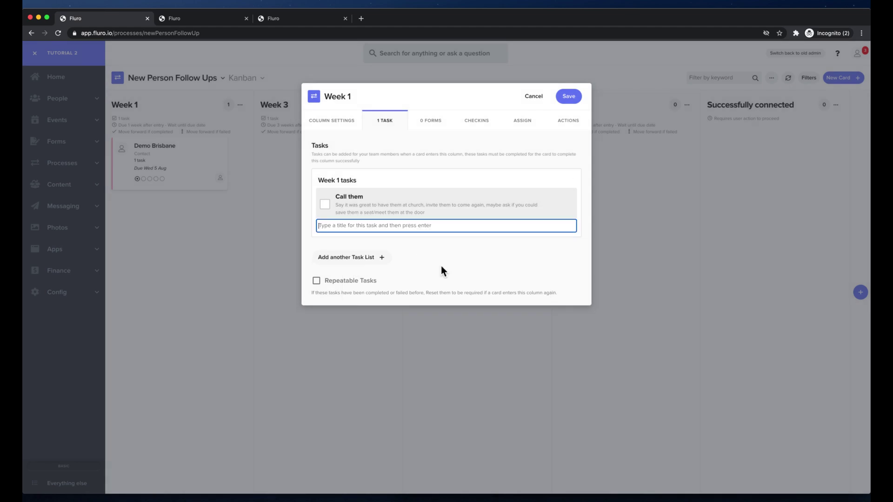
text(Ask them how th)
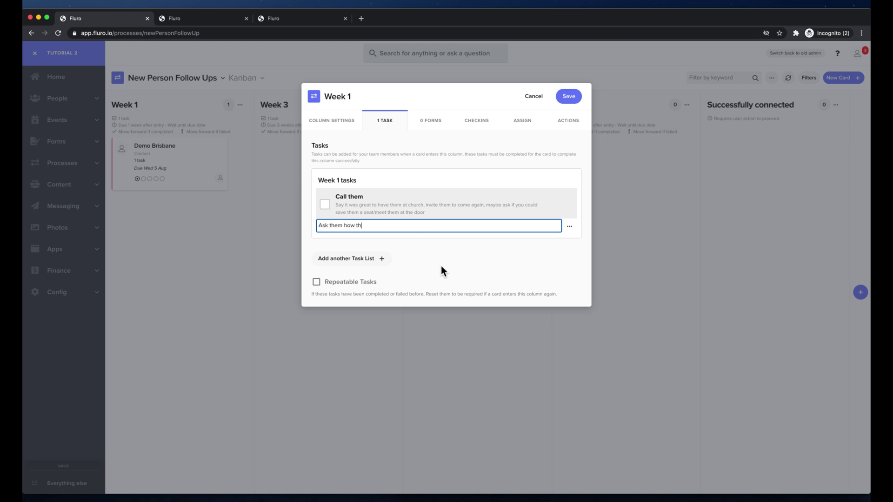
text(eir day was)
key(Return)
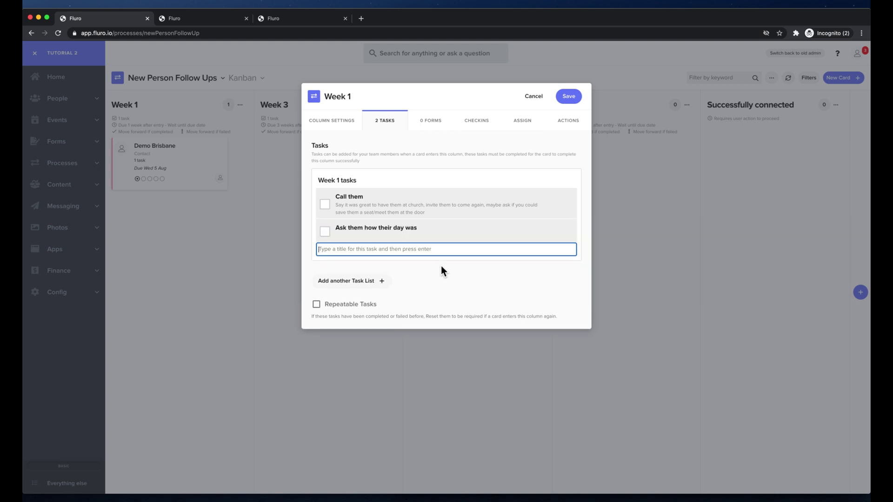
Delete the 'Ask them how their day was' task again
click(361, 235)
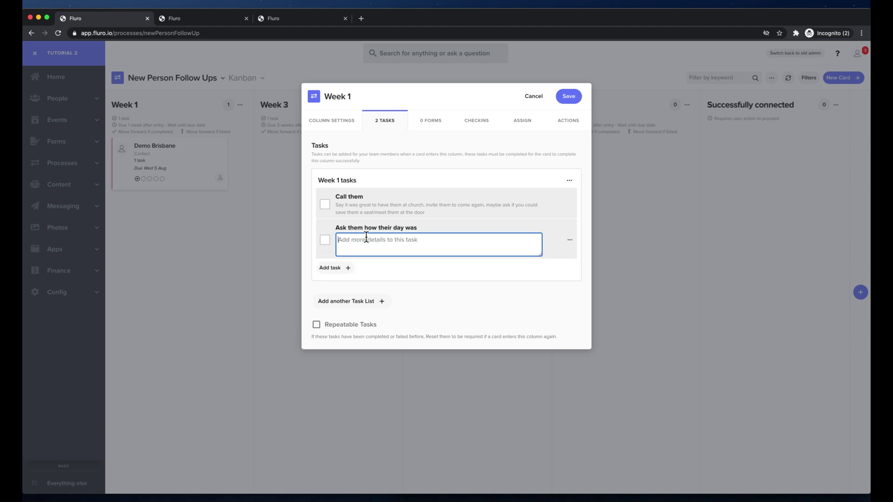
click(413, 279)
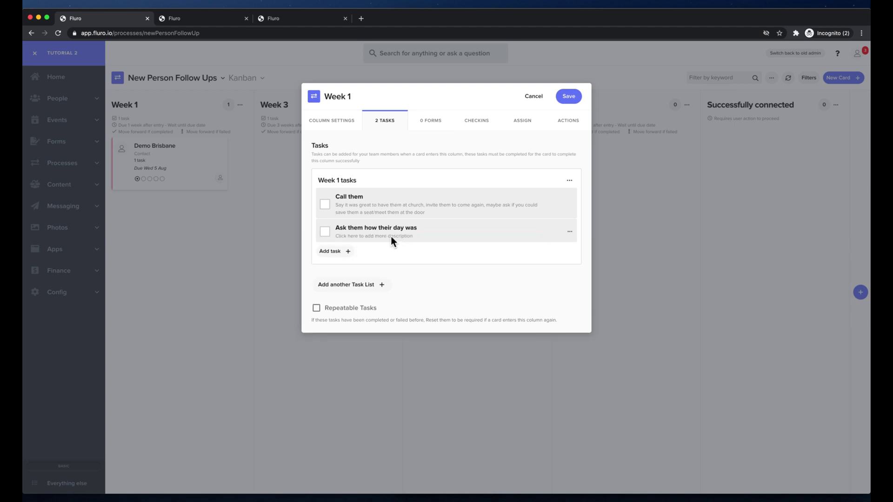
click(570, 233)
click(585, 260)
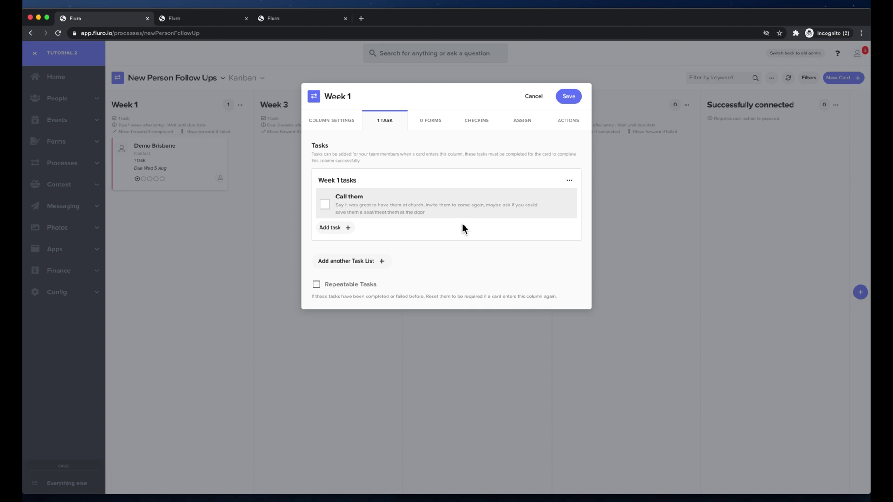
View the Forms and Checkins tabs, entering then clearing 1 in Checkins required
click(429, 123)
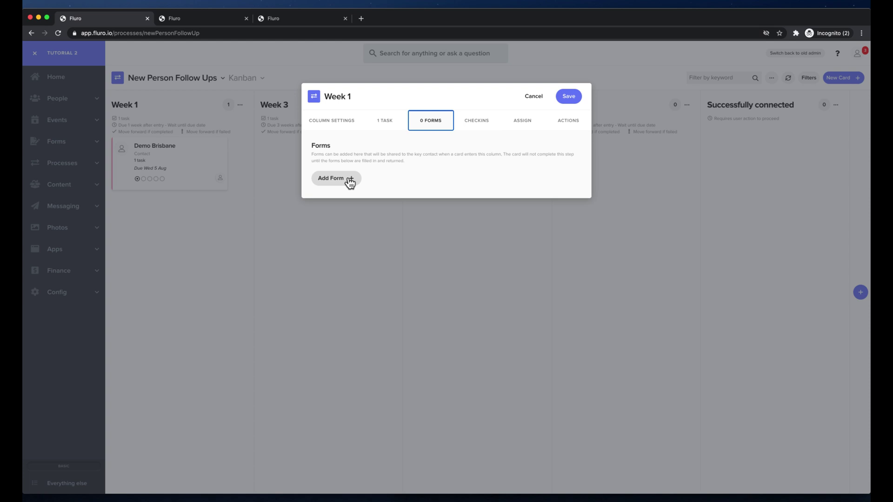
click(484, 122)
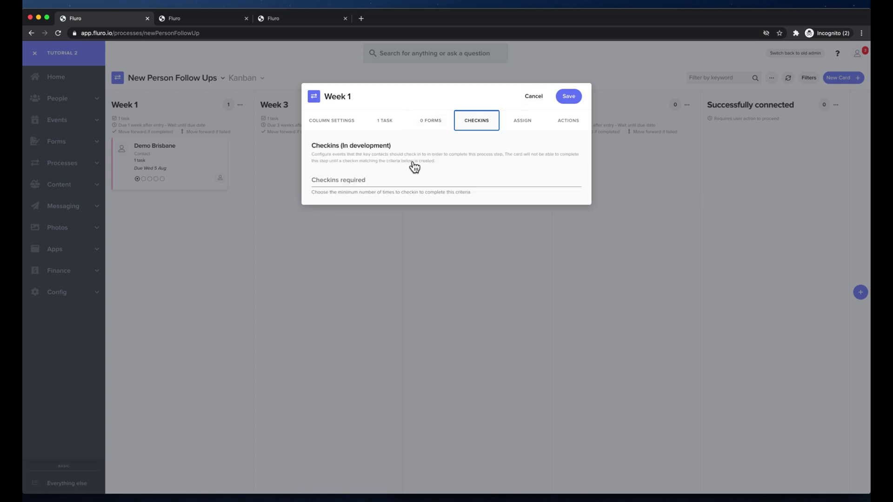
click(384, 175)
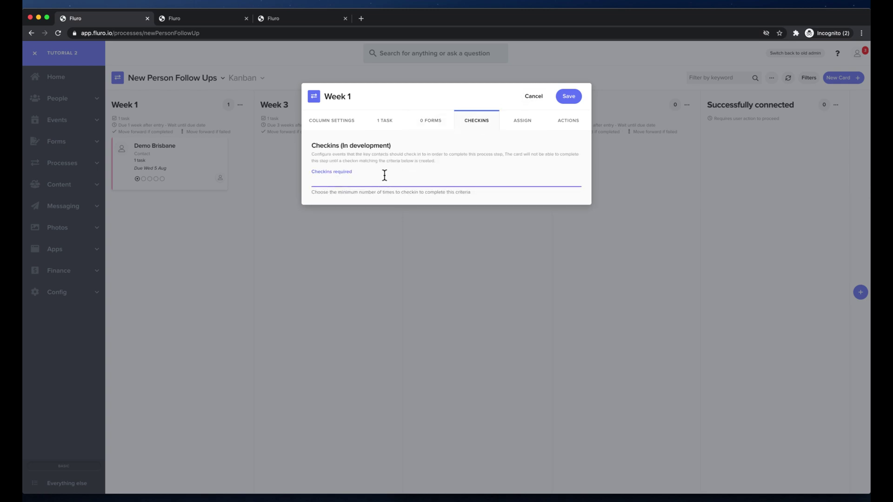
text(1)
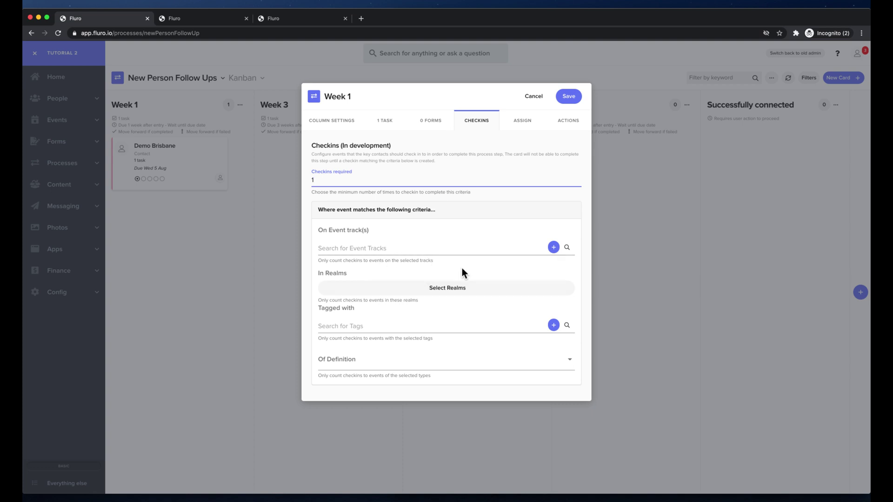
double_click(370, 182)
key(BackSpace)
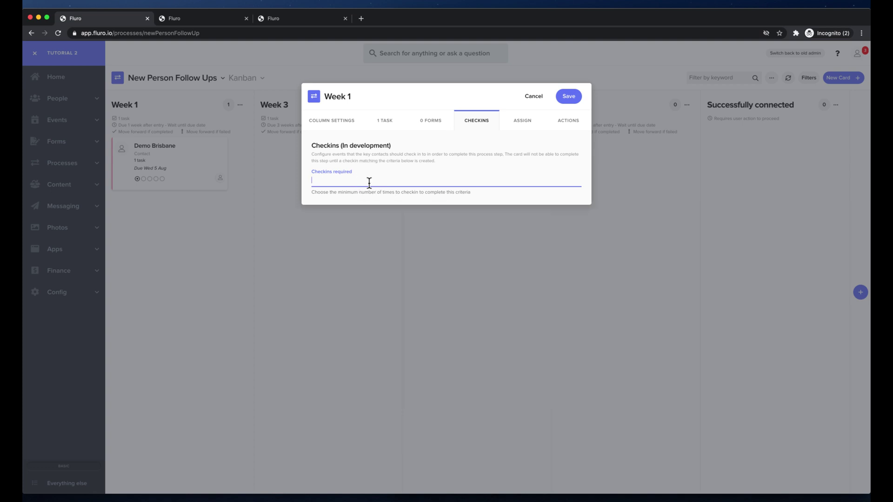
Make Week 1 auto-assign one searched contact to entering cards, without clearing existing assignees
click(522, 124)
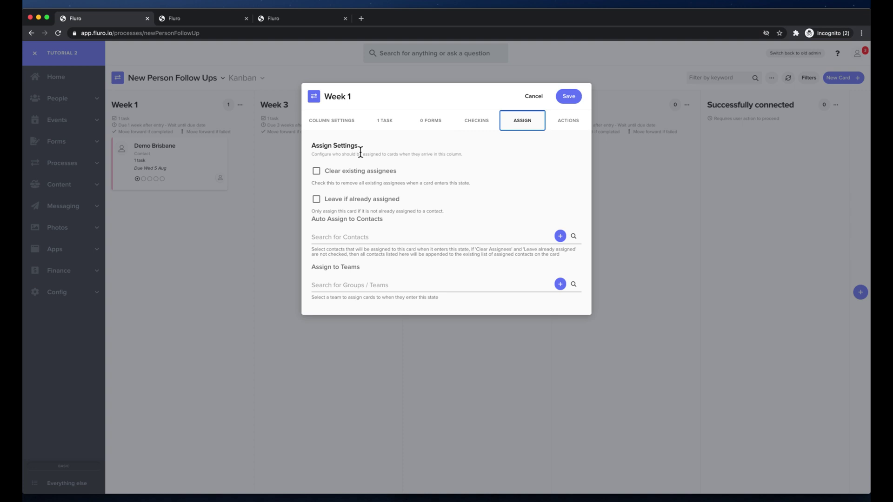
click(317, 172)
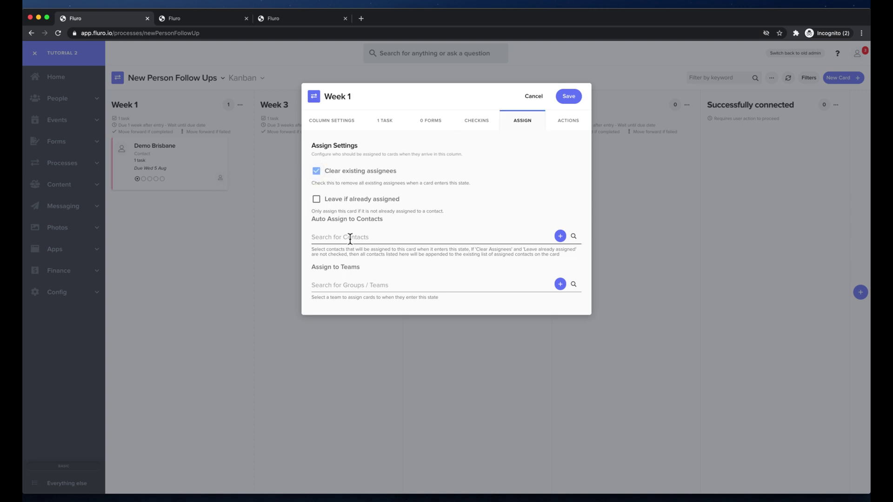
click(316, 171)
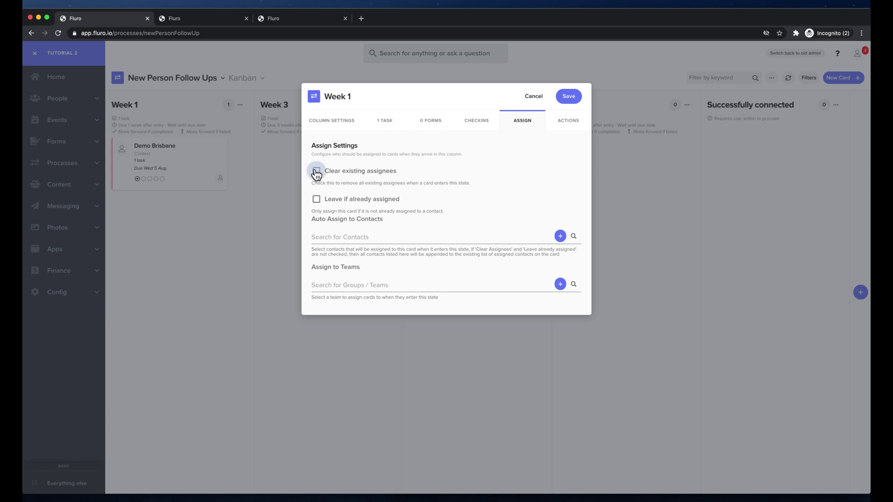
click(378, 236)
text(cade)
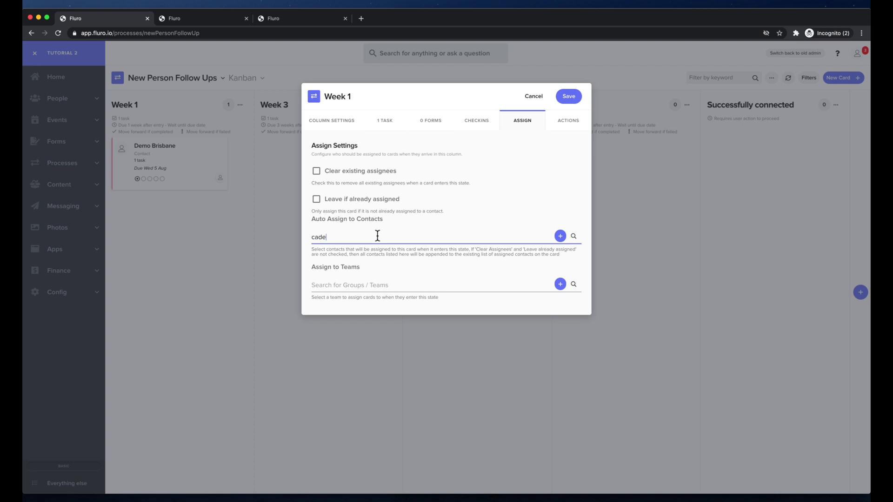
click(377, 258)
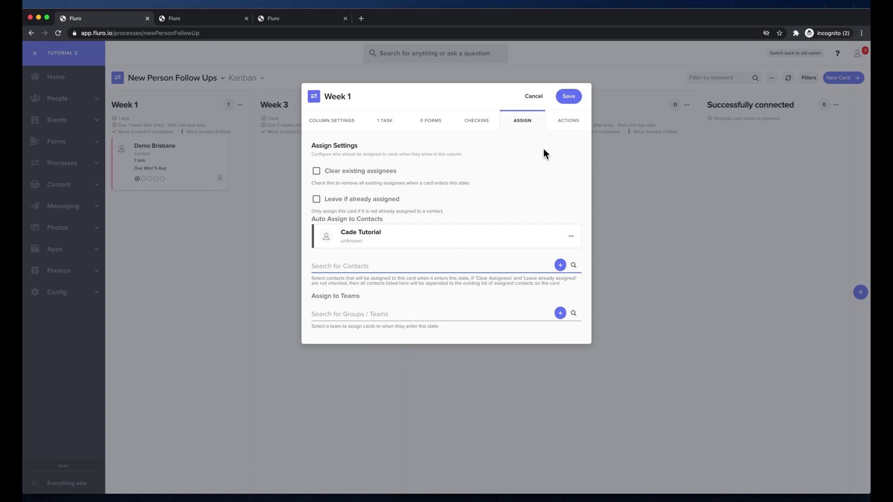
Preview the simple email, SMS, mailout and change status actions, leaving each switched off
click(574, 122)
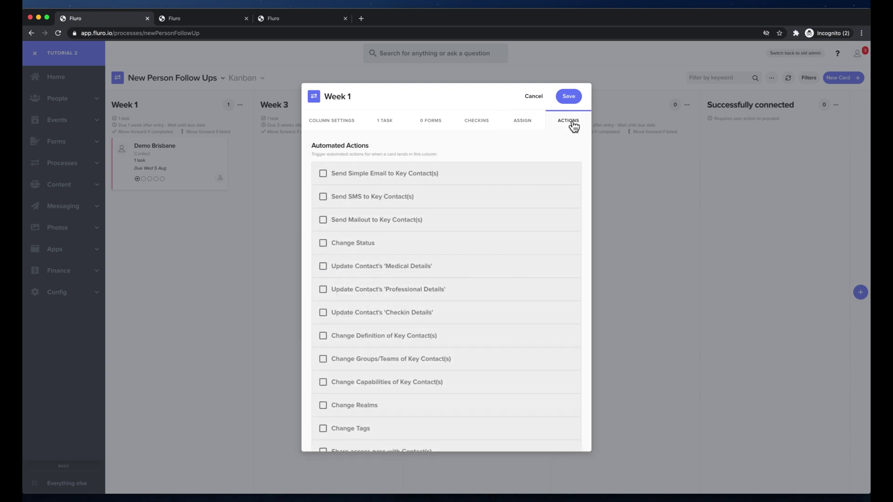
scroll(445, 169, up, 1)
click(323, 174)
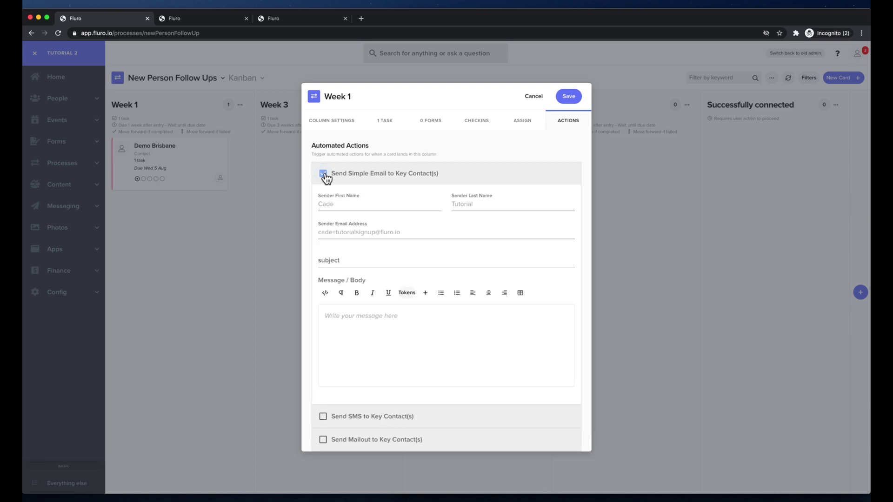
click(324, 174)
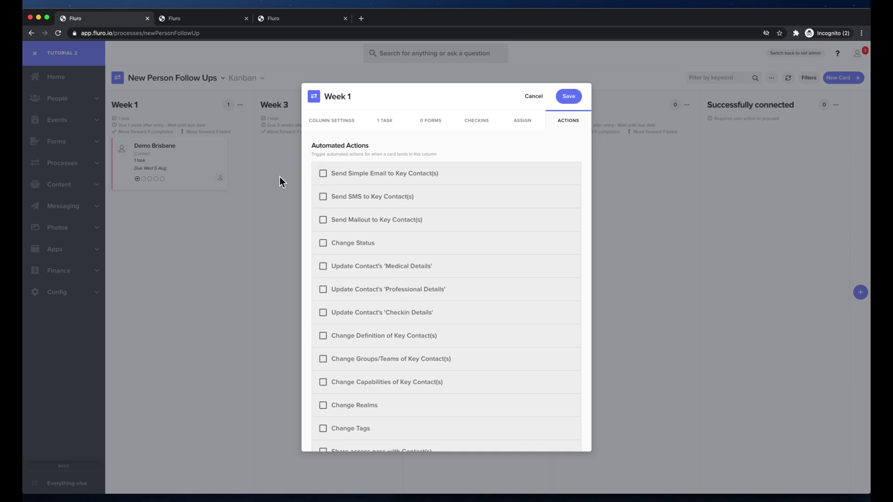
click(324, 199)
click(323, 196)
click(324, 200)
click(325, 199)
click(324, 221)
click(323, 220)
click(323, 243)
click(324, 244)
Preview the medical, professional details and access pass sharing actions, turn them off, and save the settings
click(324, 266)
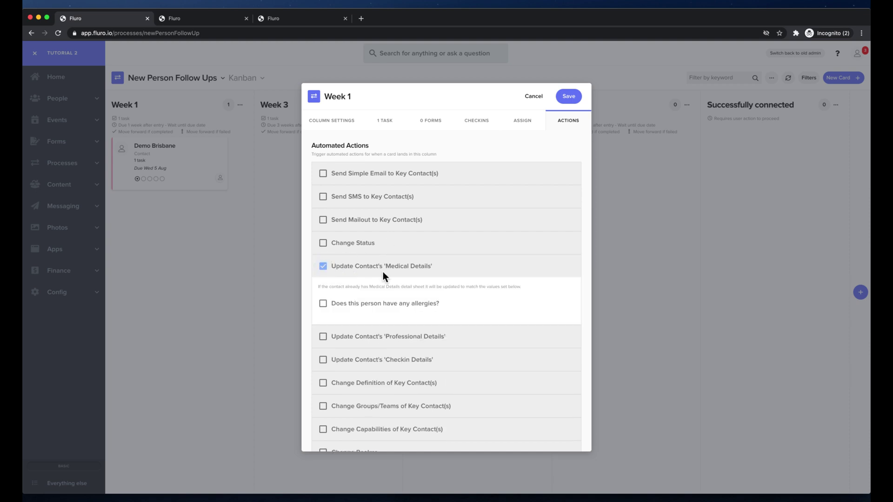
click(323, 336)
scroll(359, 331, down, 3)
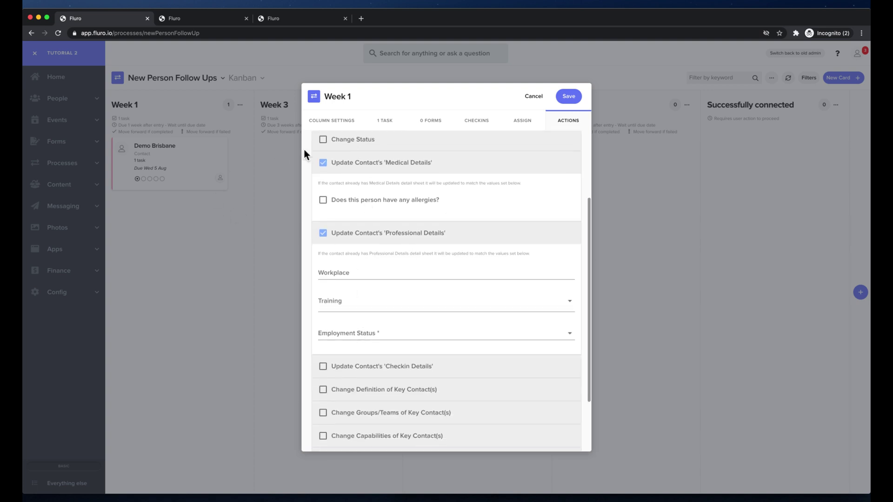
click(362, 334)
click(368, 343)
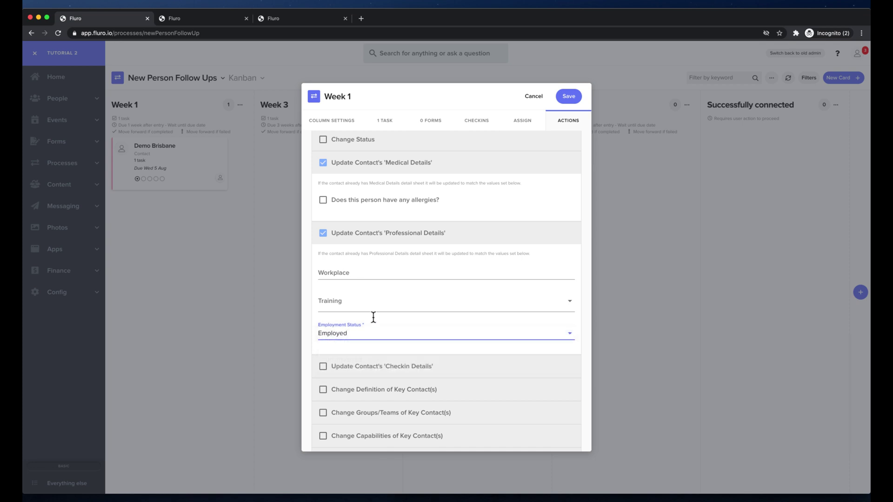
click(323, 233)
click(322, 201)
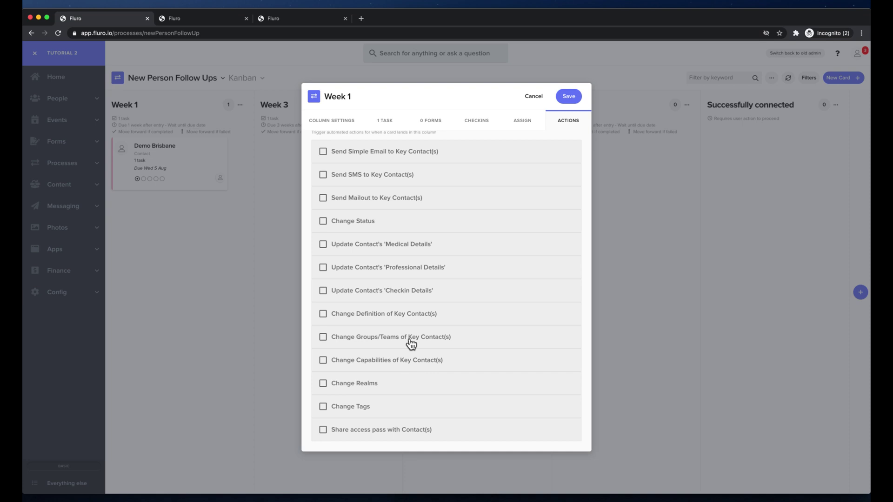
click(328, 430)
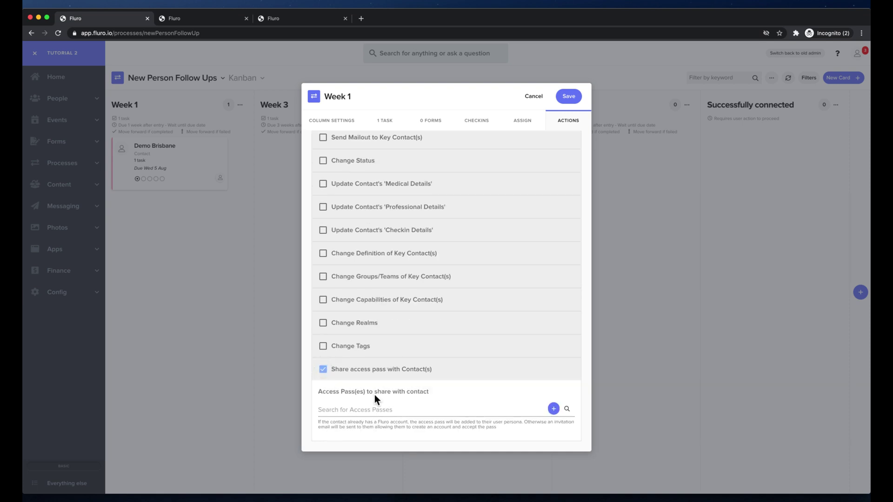
click(324, 371)
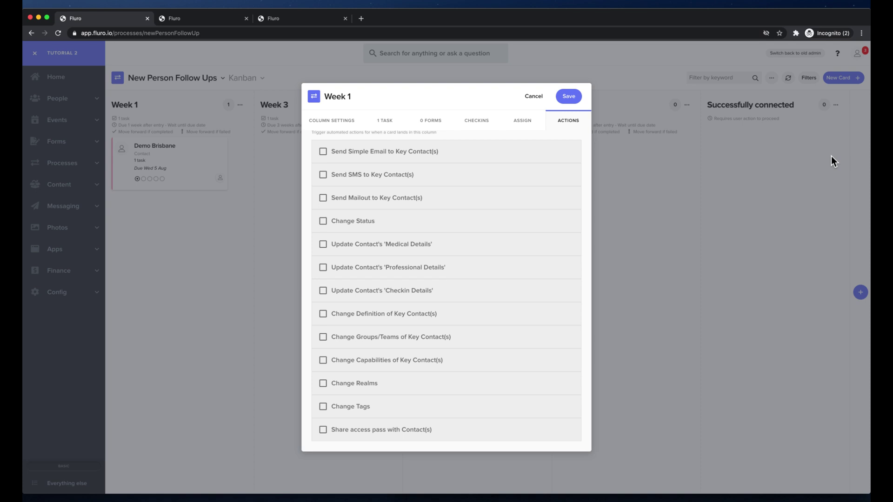
scroll(583, 215, up, 1)
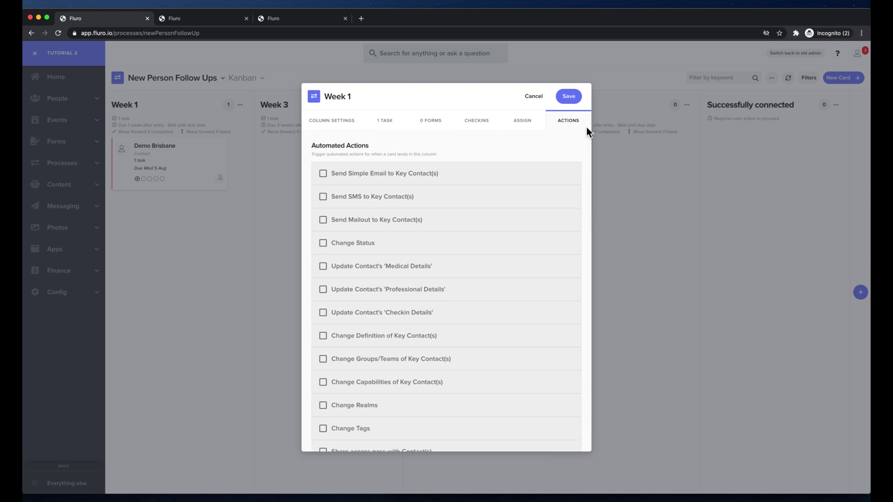
click(570, 97)
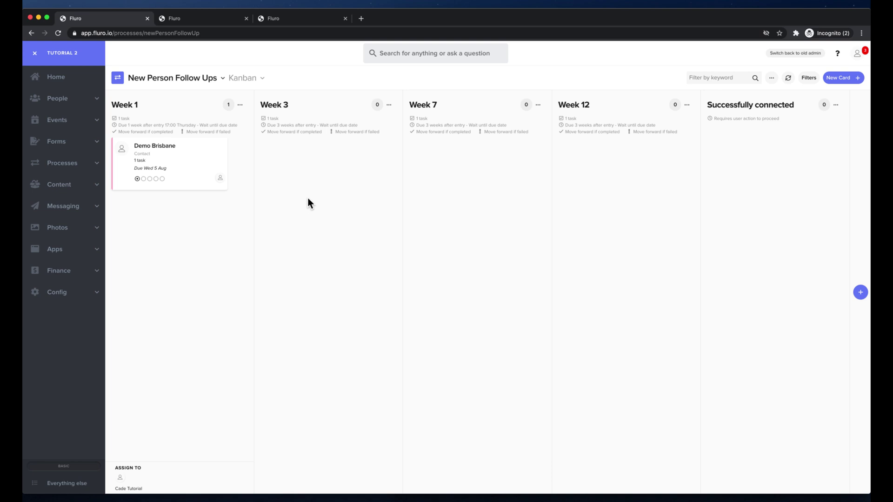
Go to People > Contacts and select all 7 contacts on the page
click(65, 99)
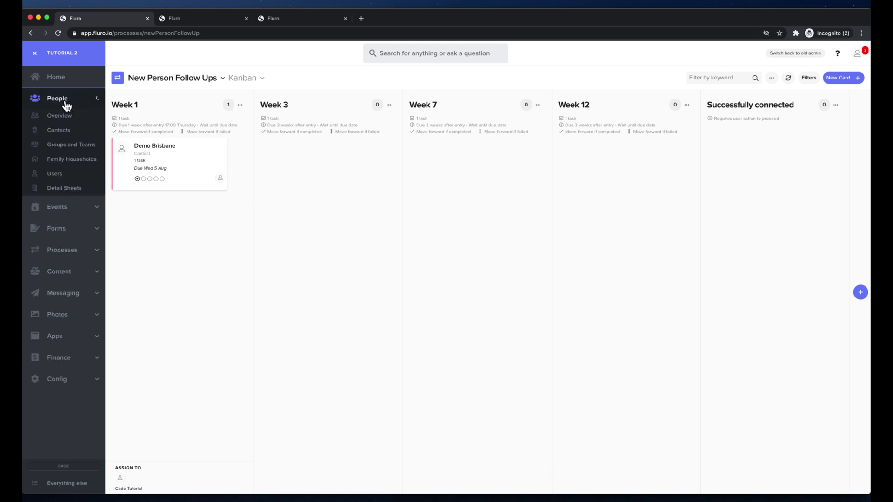
click(73, 132)
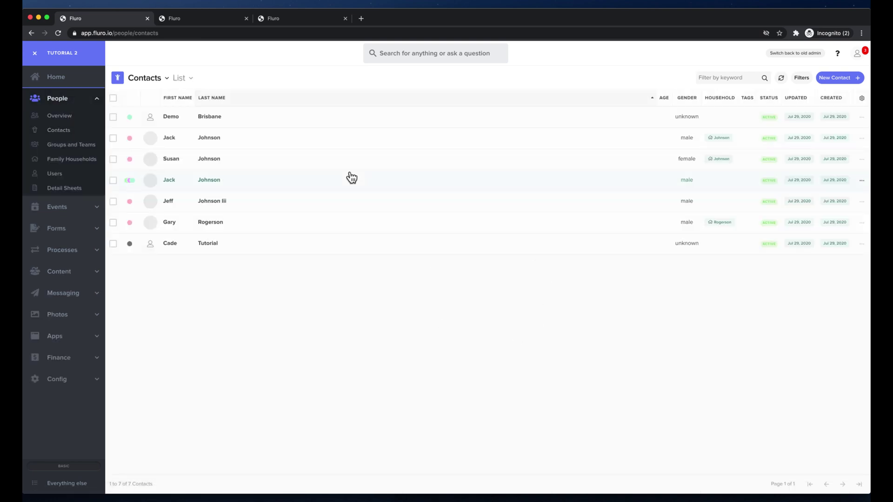
click(115, 102)
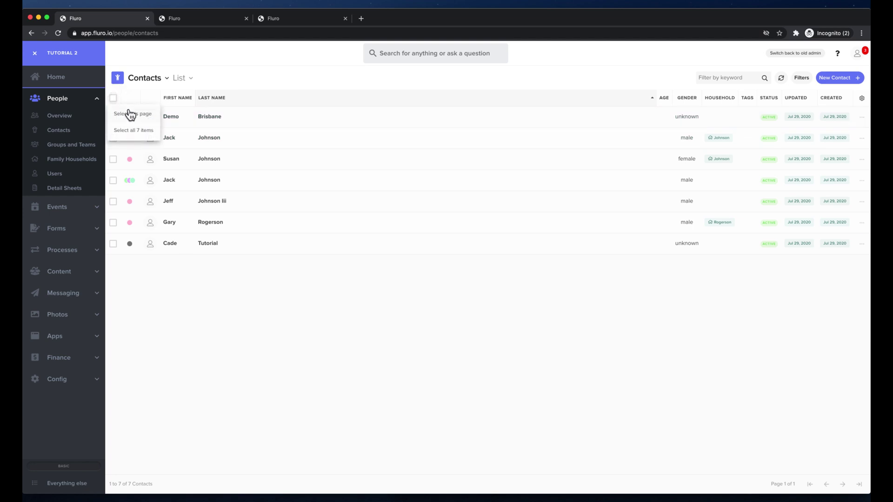
click(129, 114)
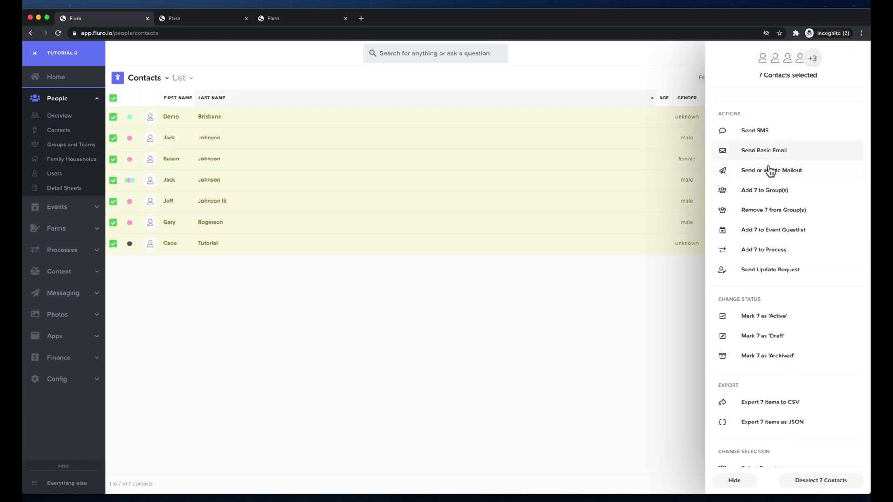
scroll(746, 212, down, 3)
scroll(747, 213, up, 2)
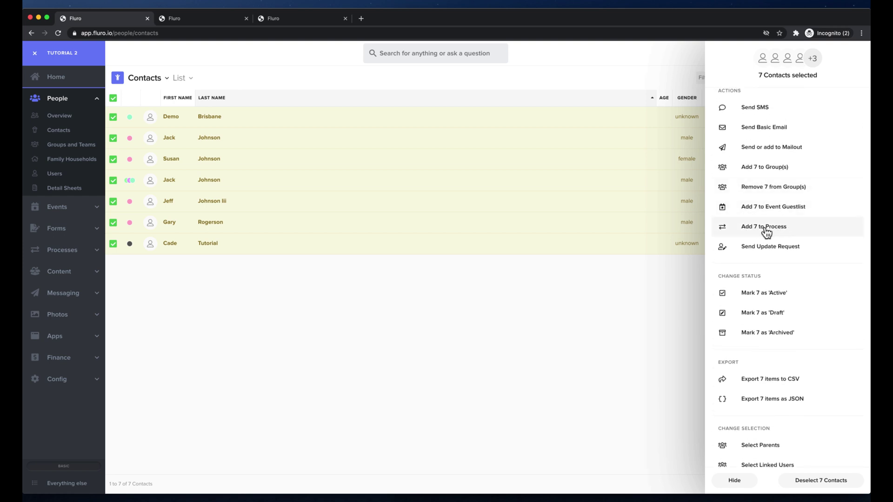
Add the 7 selected contacts to the New Person Follow Up process
click(764, 229)
click(453, 265)
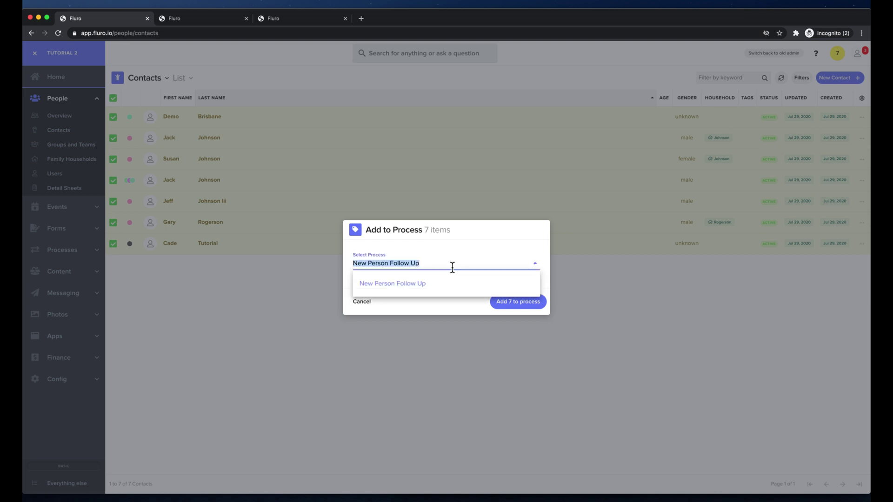
click(426, 282)
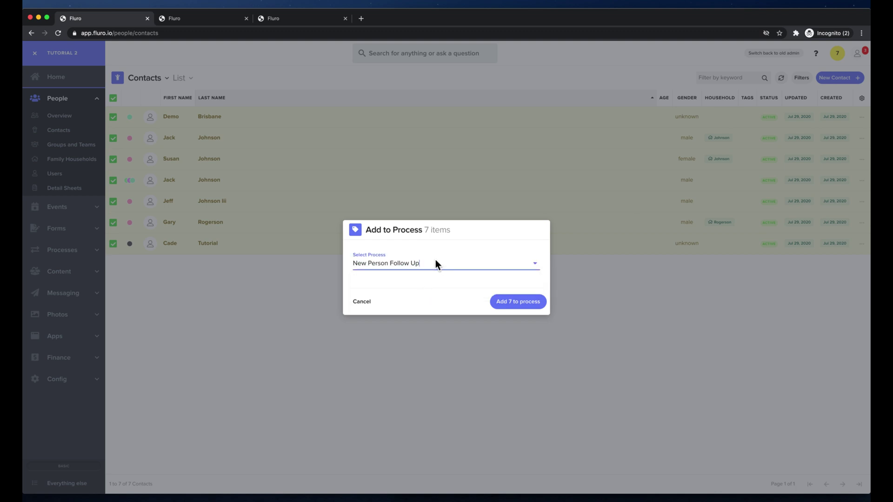
click(526, 305)
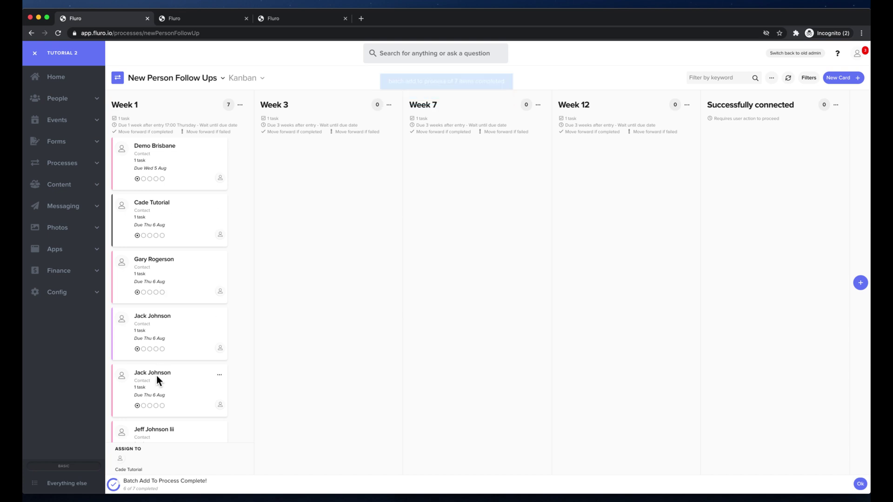
Open the third contact's follow-up card in the Week 1 column
scroll(156, 377, down, 3)
scroll(156, 376, up, 3)
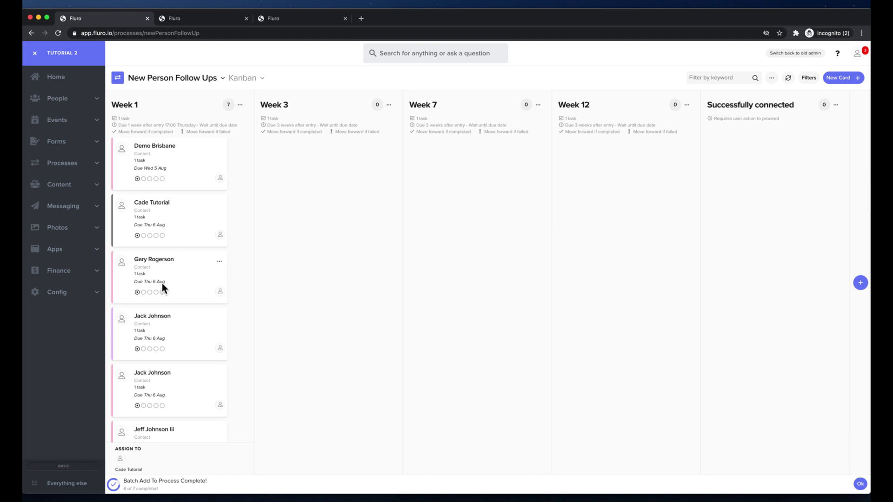
scroll(162, 283, down, 1)
click(172, 217)
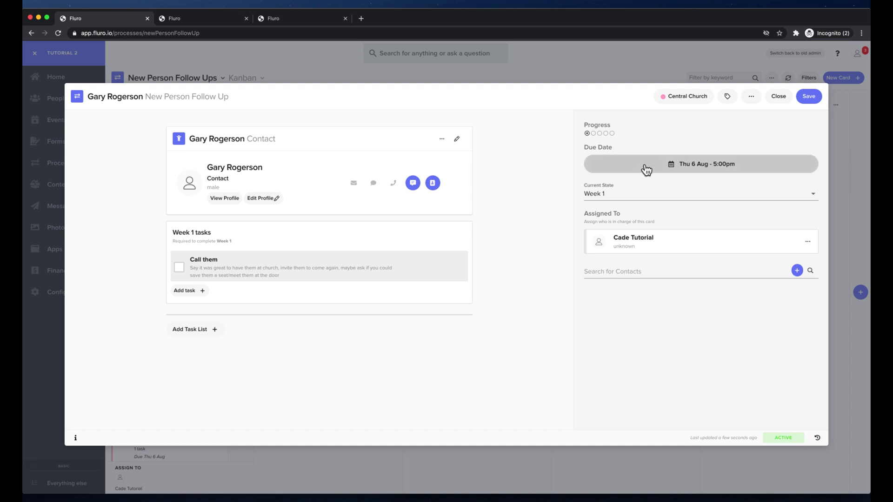
Mark Call them as successfully connected, with connection type Call and the contact responded
click(179, 269)
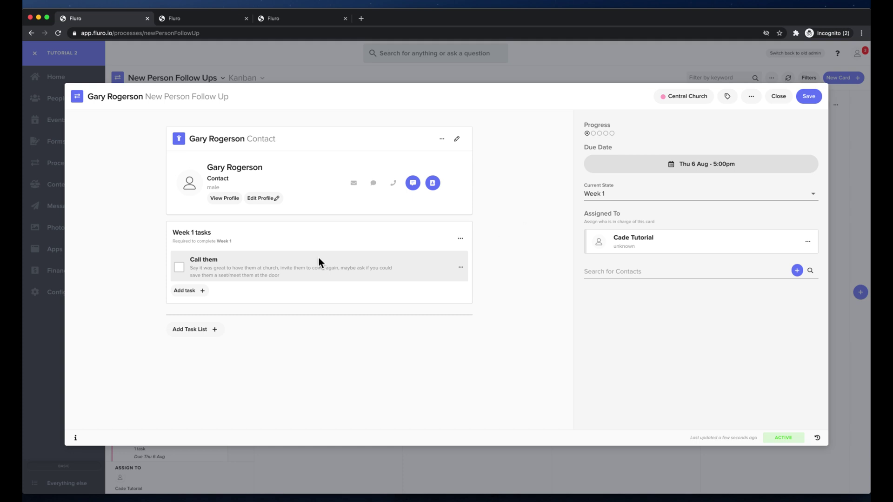
click(179, 269)
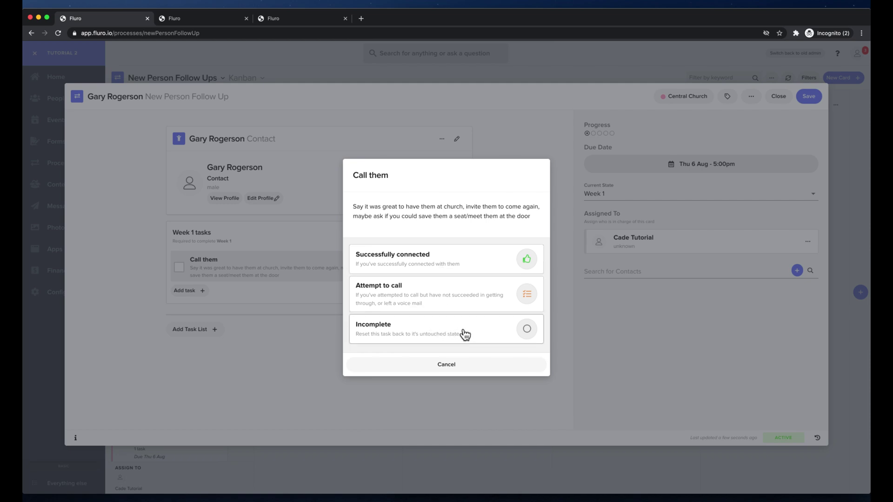
click(463, 260)
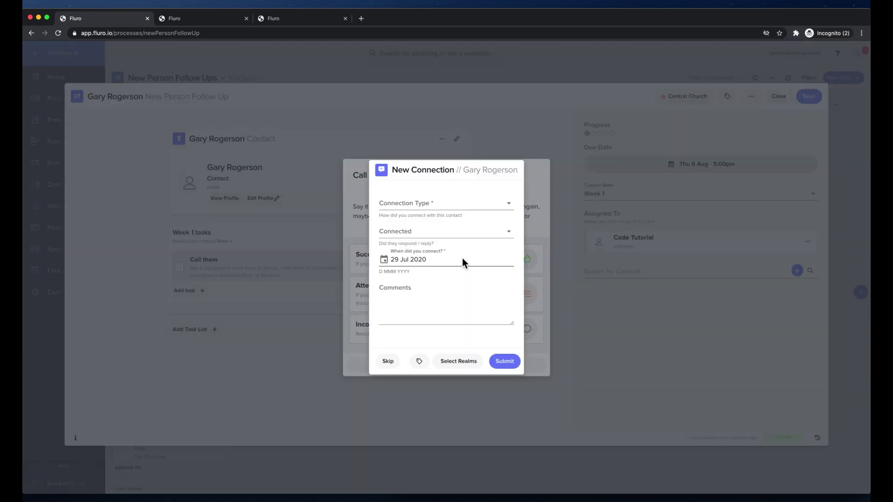
click(448, 203)
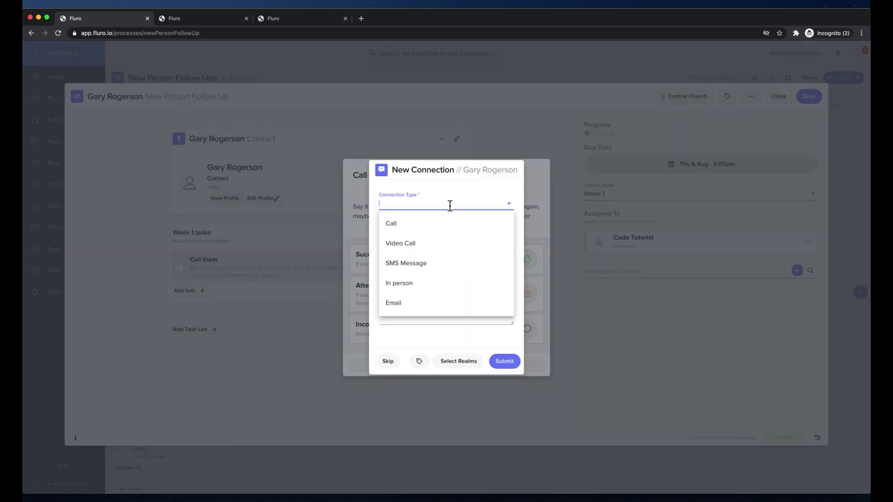
click(446, 225)
click(447, 231)
click(442, 246)
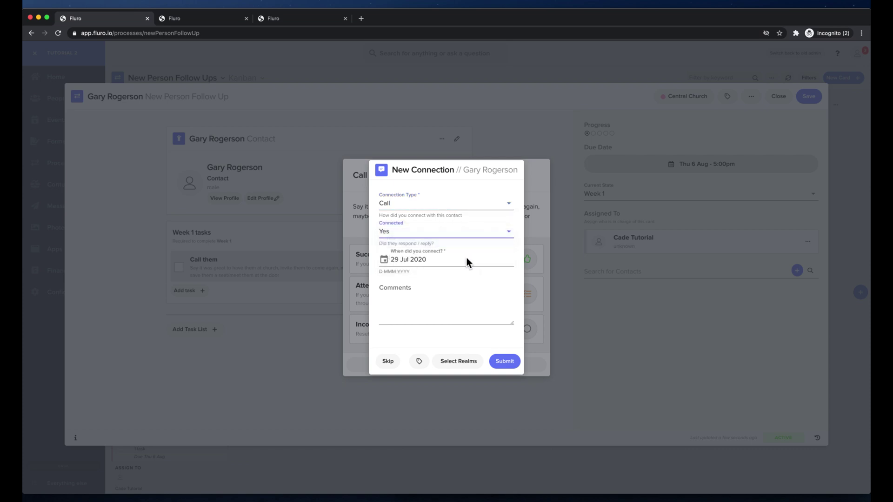
Add the comment 'it was a great chat', file it under Central Church, and submit
click(423, 296)
text(it was a great chat)
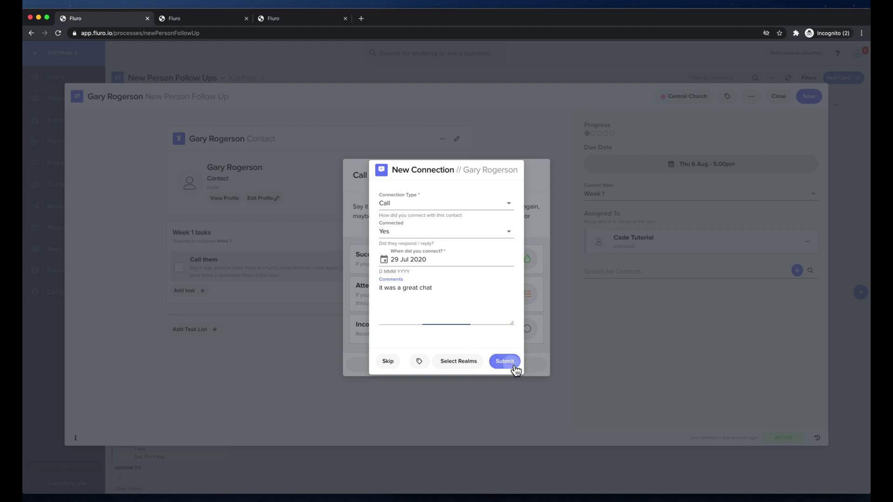
click(512, 365)
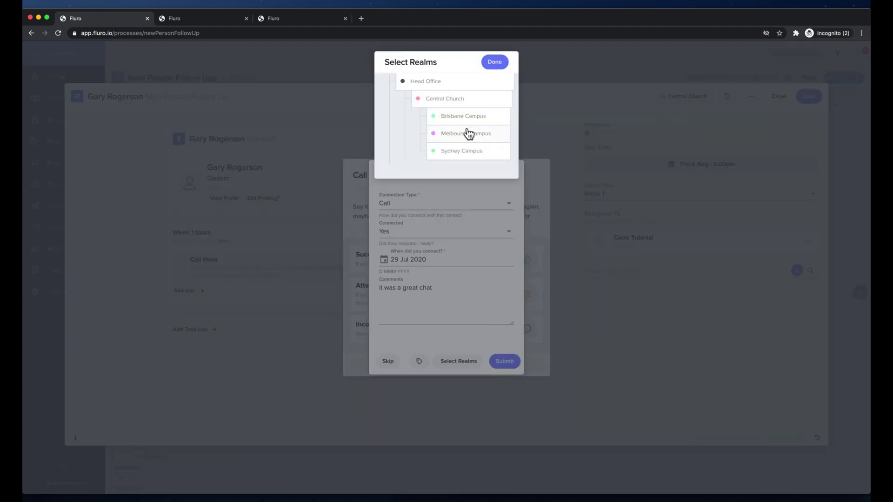
click(465, 100)
click(493, 63)
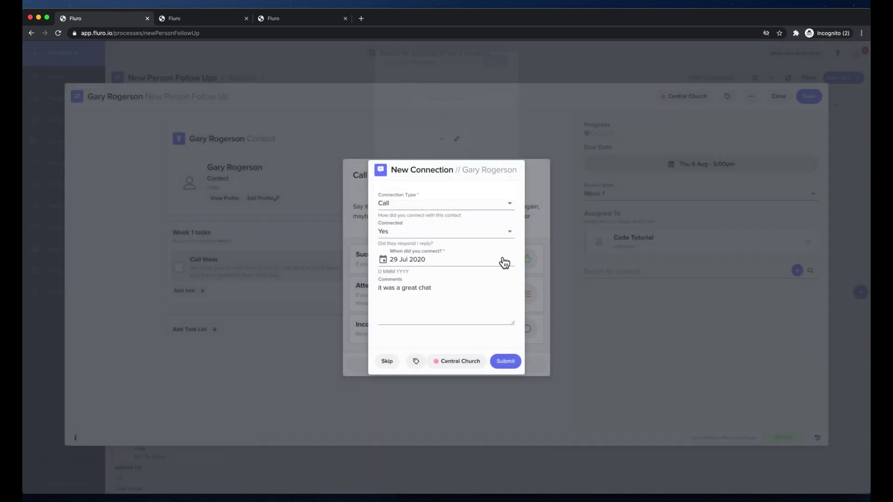
click(505, 362)
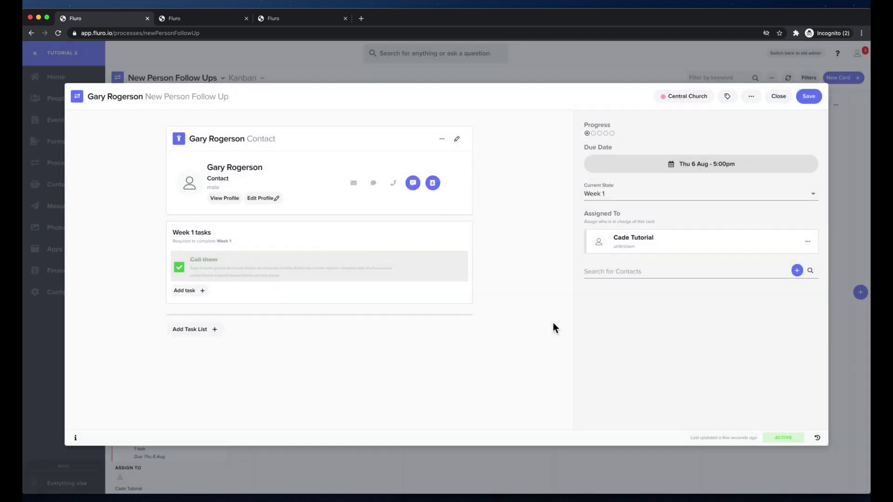
Save the completed contact's follow-up card and return to the board
click(809, 98)
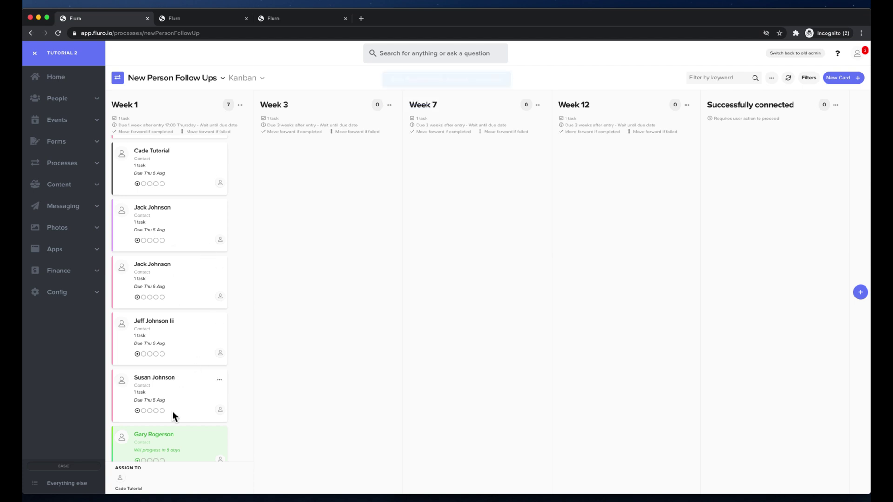
scroll(171, 420, down, 1)
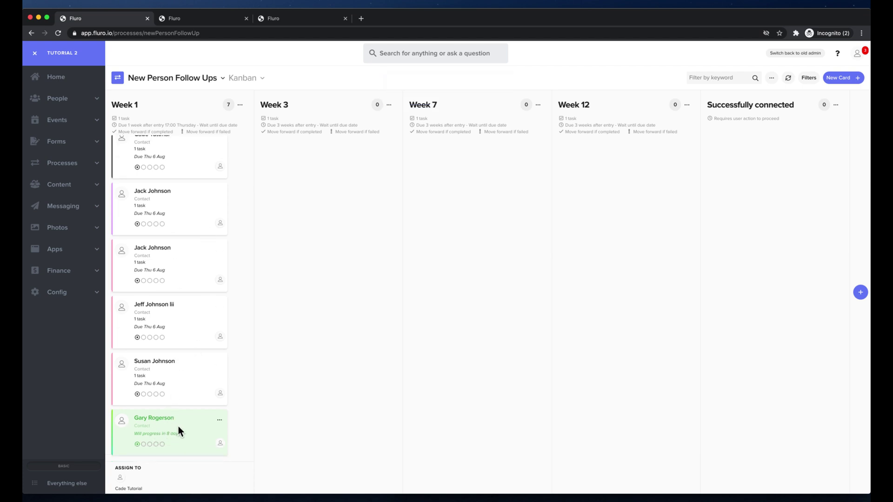
scroll(178, 426, up, 3)
scroll(178, 426, down, 3)
scroll(166, 366, up, 3)
On the top Week 1 card, record Call them as an attempted Call, not yet connected
click(175, 164)
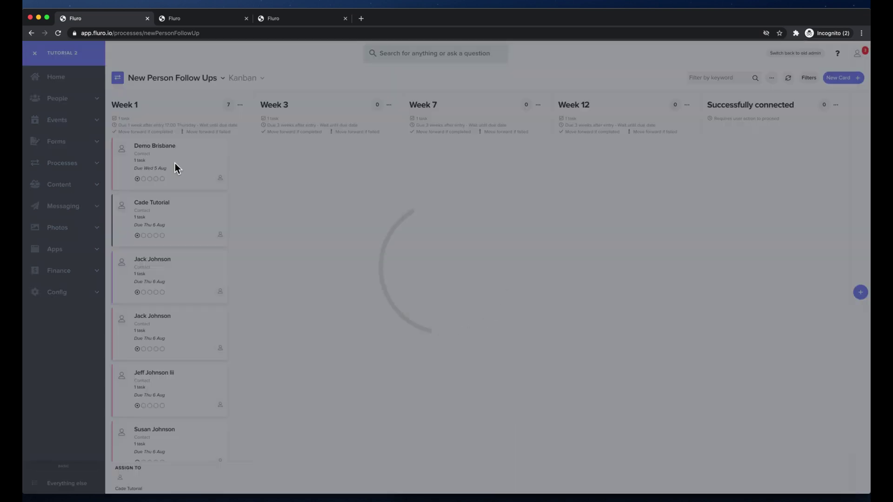
click(179, 268)
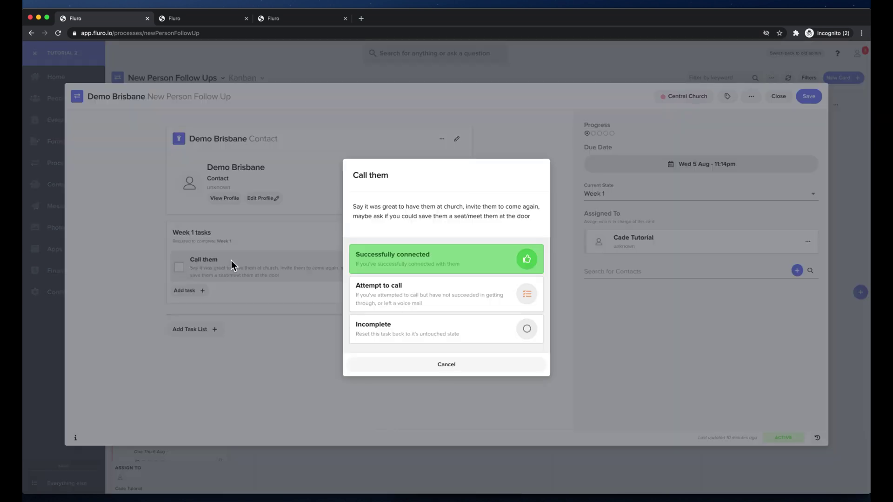
click(454, 299)
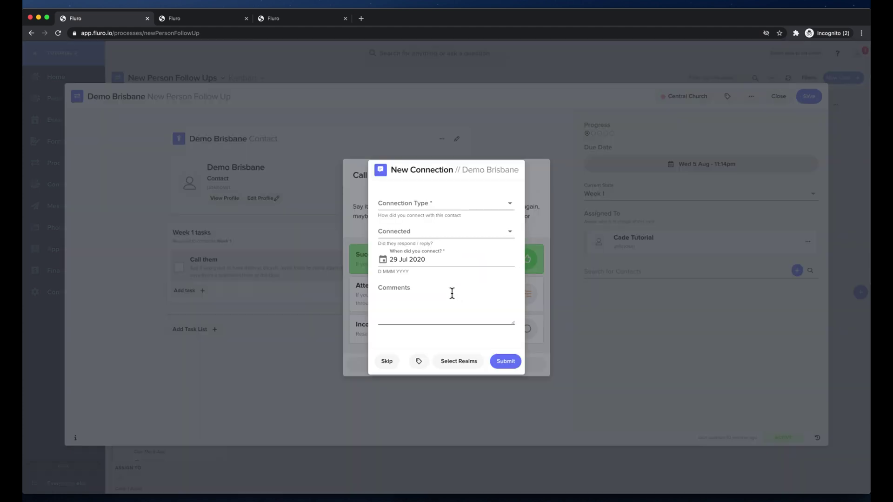
click(433, 204)
click(424, 230)
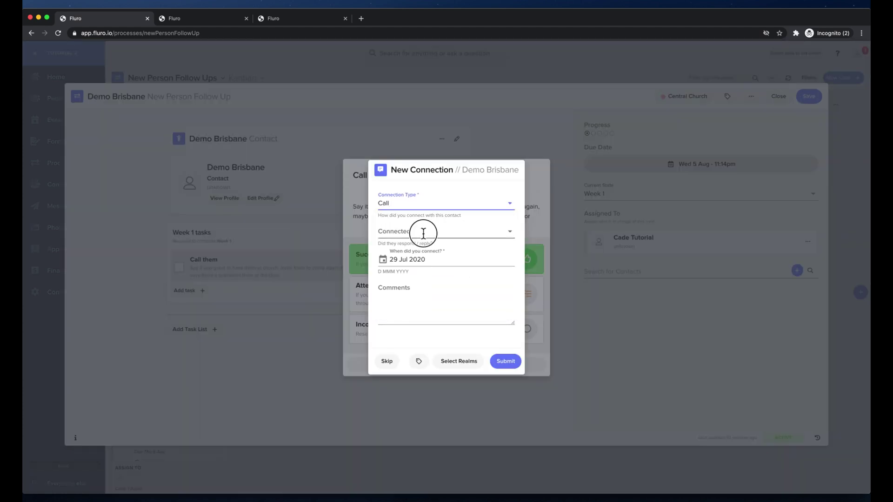
click(423, 233)
click(426, 259)
Comment that the call attempt failed, file under Central Church, submit, and save the card
click(429, 301)
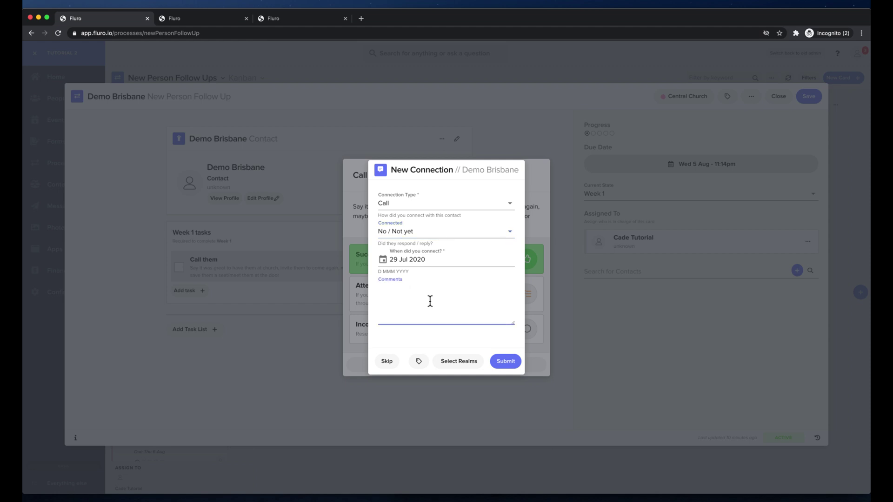
text(I couldn't connect with Demo but i tried calling them)
click(505, 365)
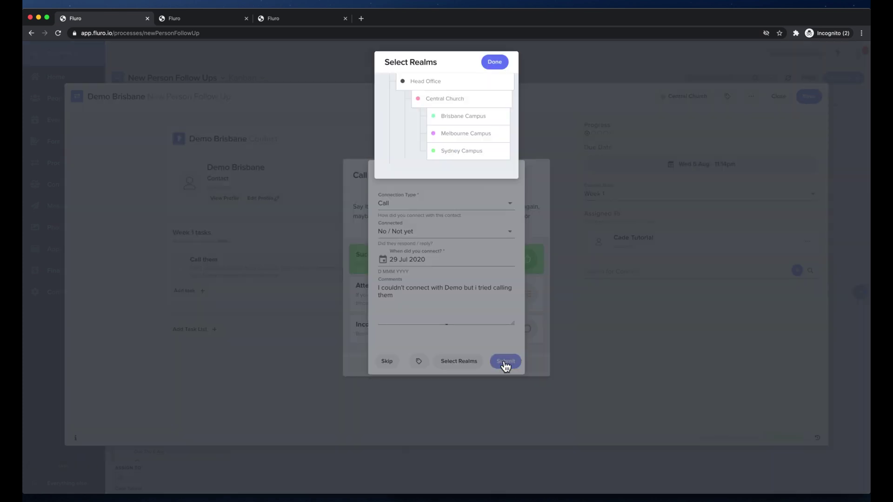
click(486, 105)
click(497, 63)
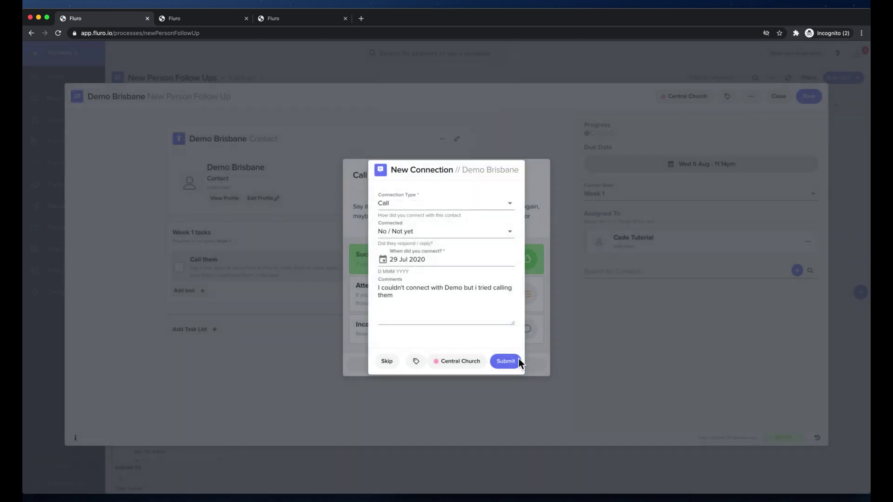
click(517, 360)
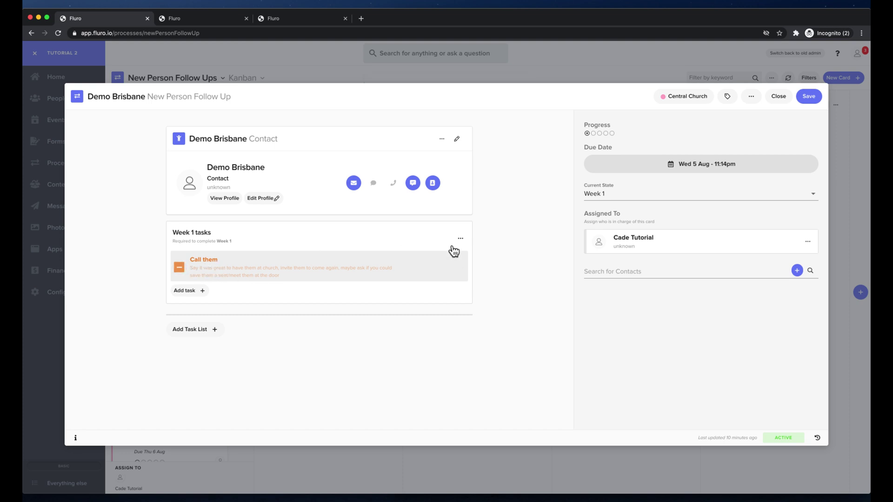
click(810, 97)
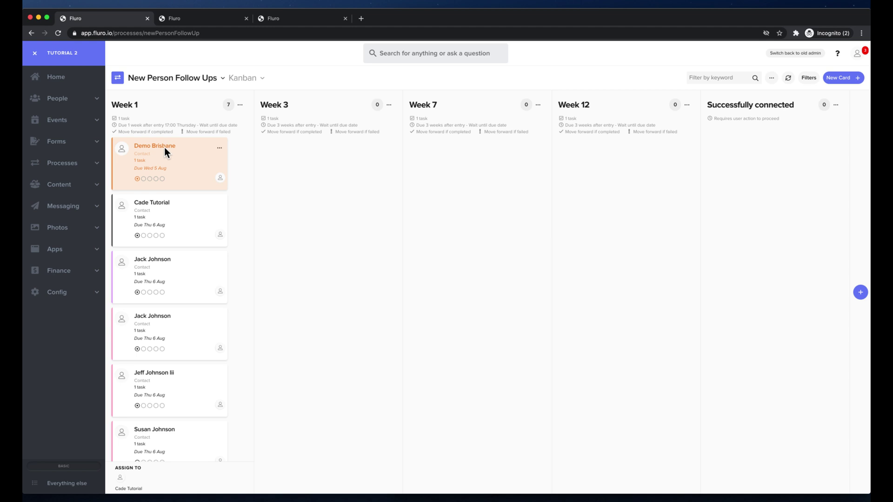
scroll(193, 320, down, 3)
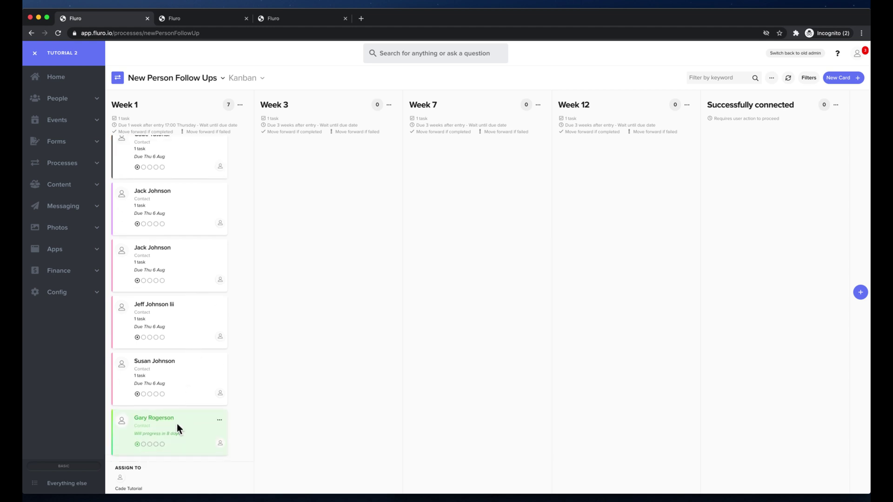
Drag the green completed card from Week 1 to Week 3 and review its Week 3 tasks
drag(177, 423, 342, 230)
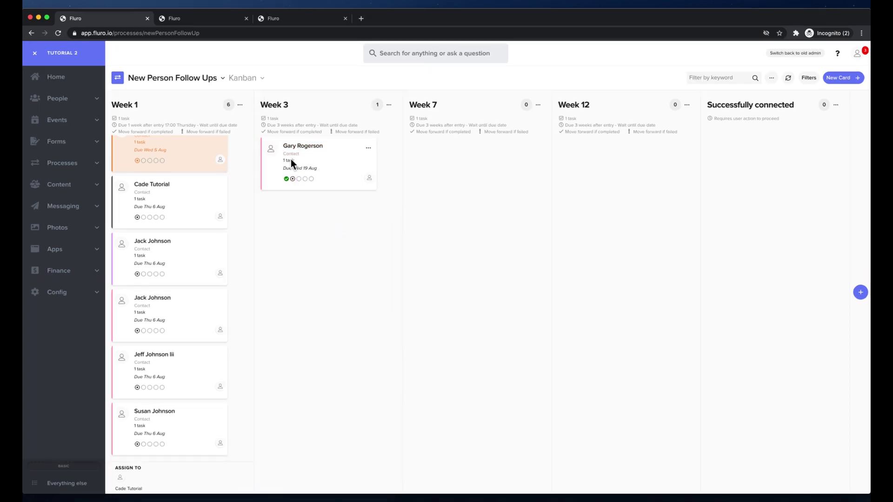
click(297, 161)
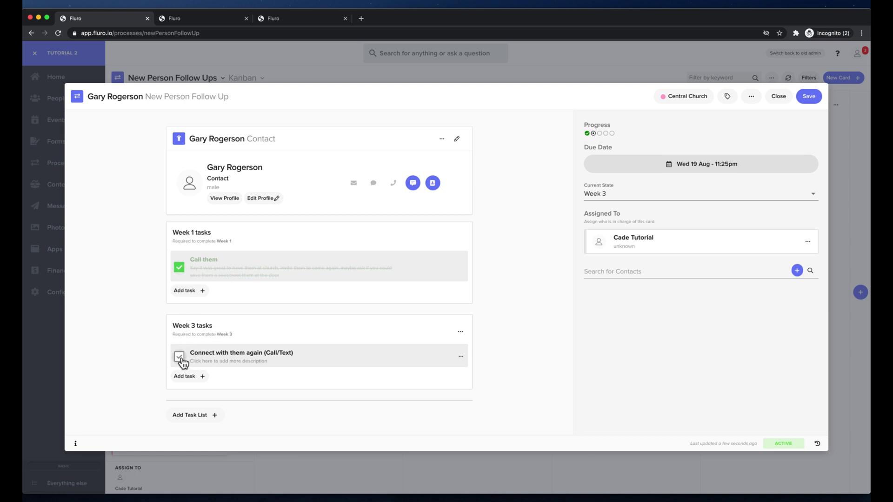
click(778, 96)
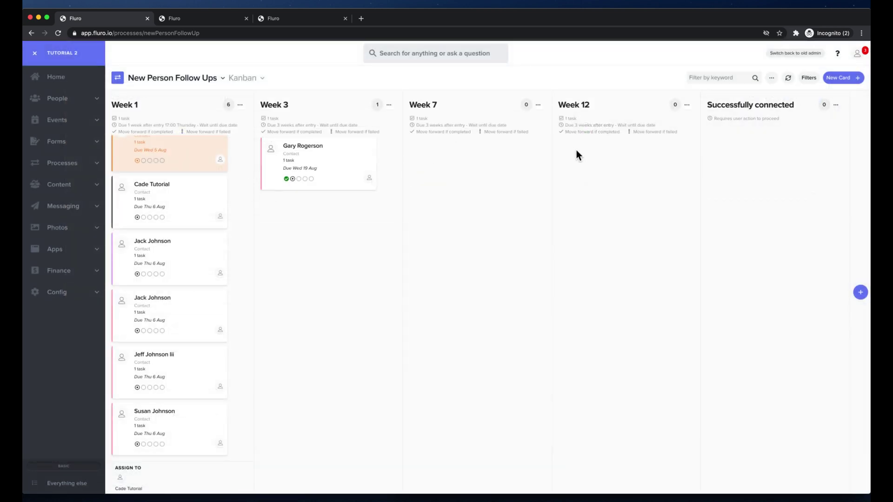
click(250, 80)
click(255, 109)
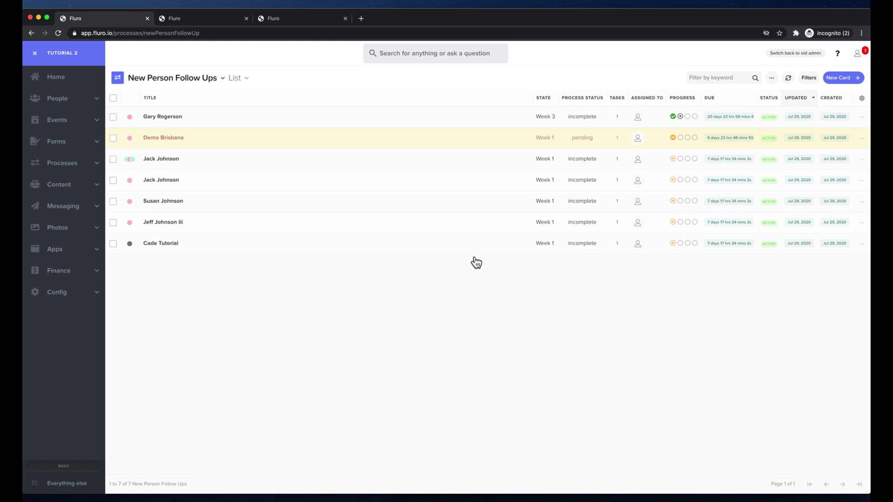
click(243, 83)
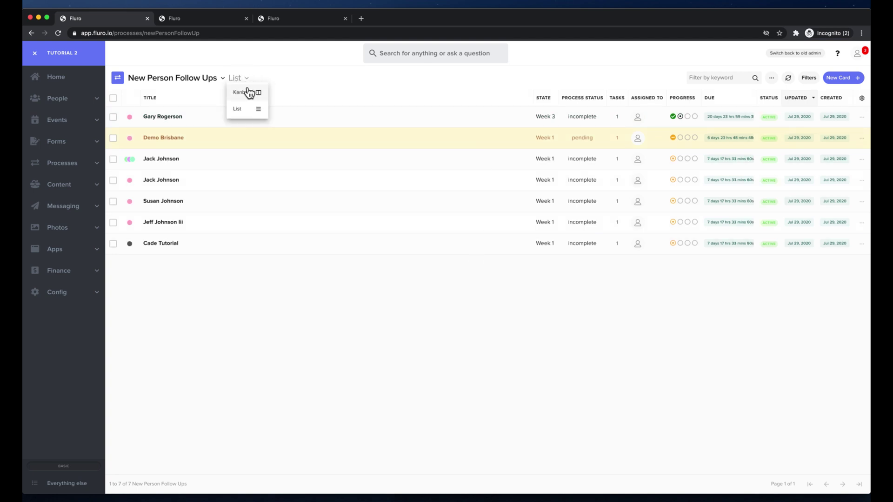
click(247, 88)
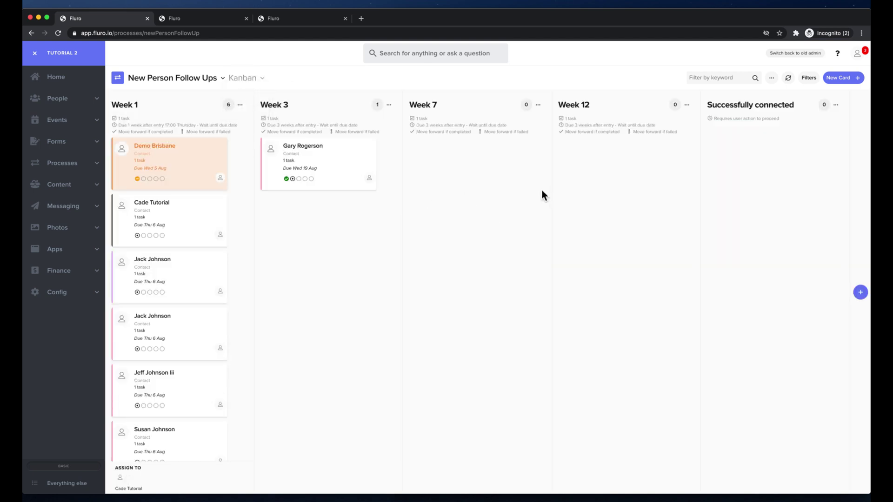
click(229, 105)
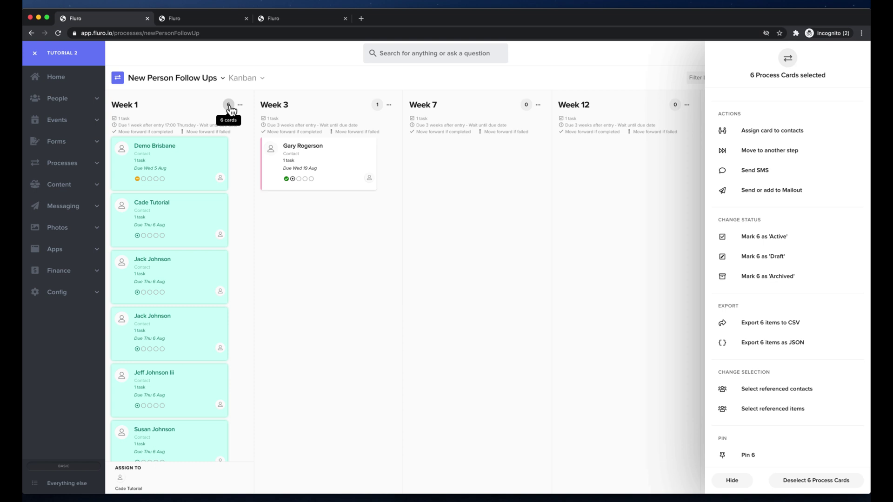
click(821, 483)
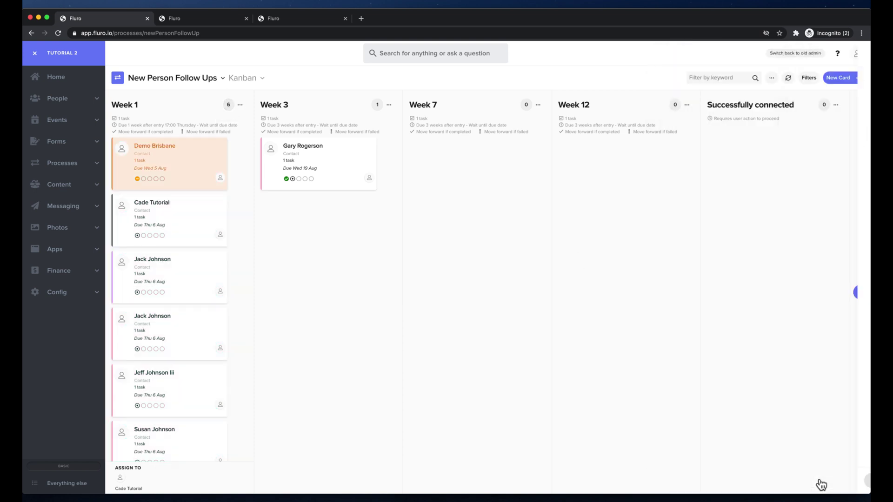
click(122, 205)
click(122, 262)
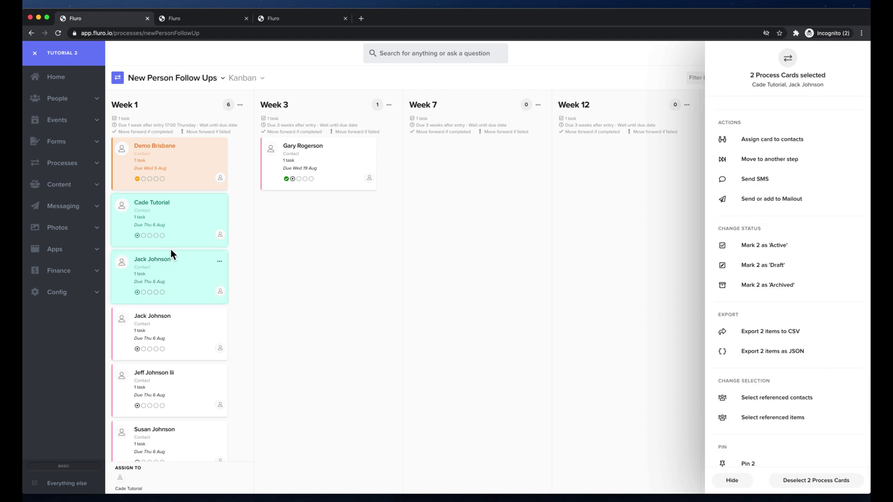
click(271, 150)
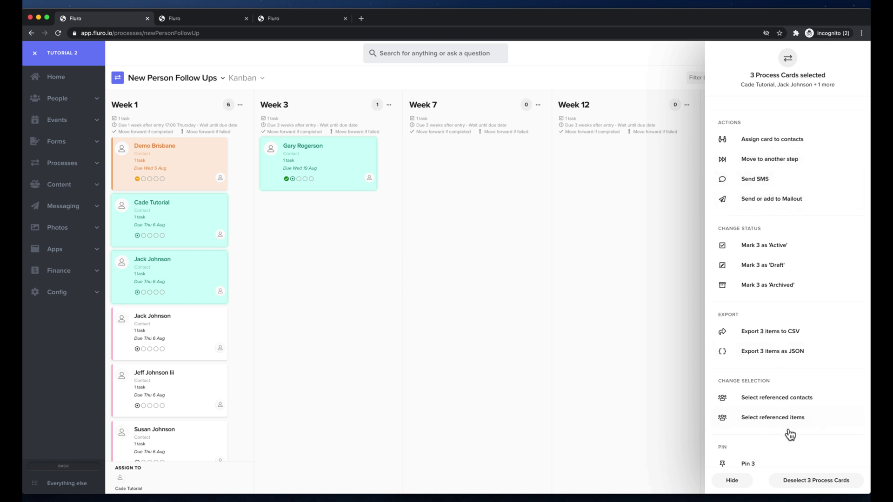
click(791, 399)
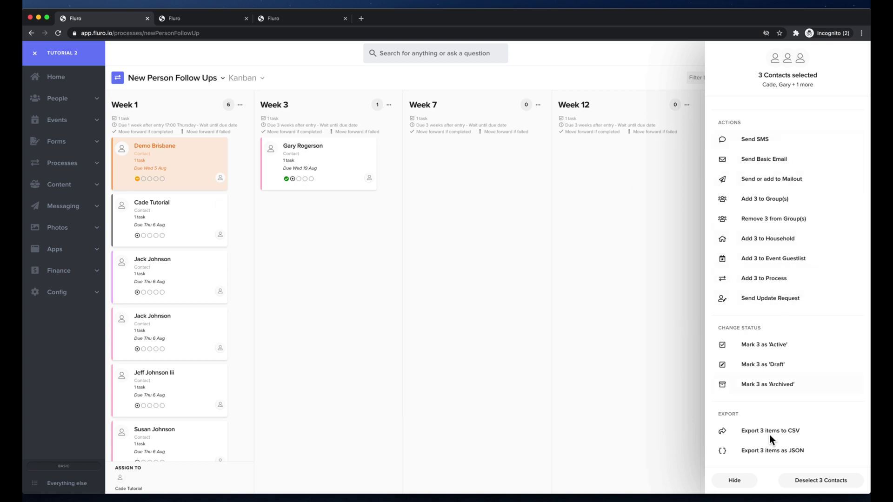
click(820, 484)
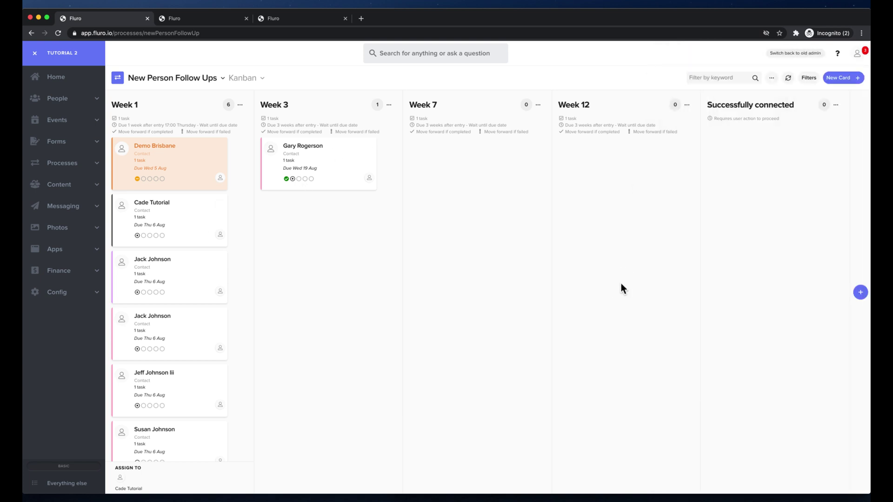
click(810, 79)
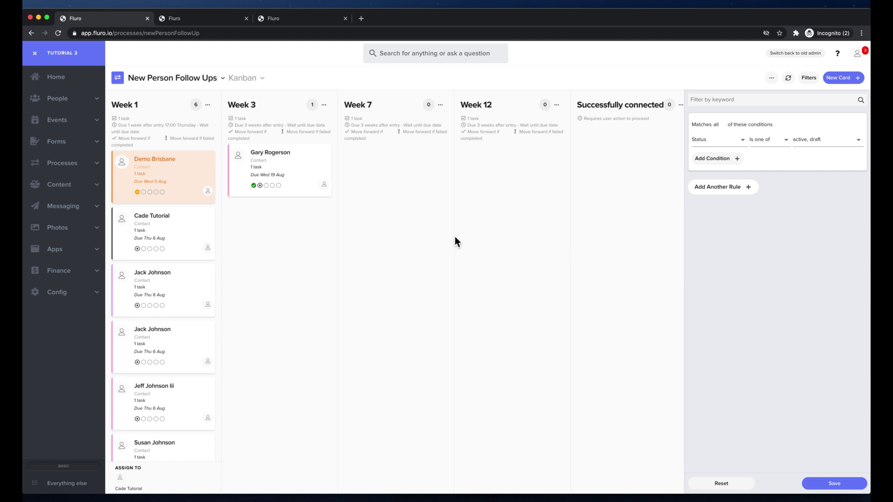
click(809, 83)
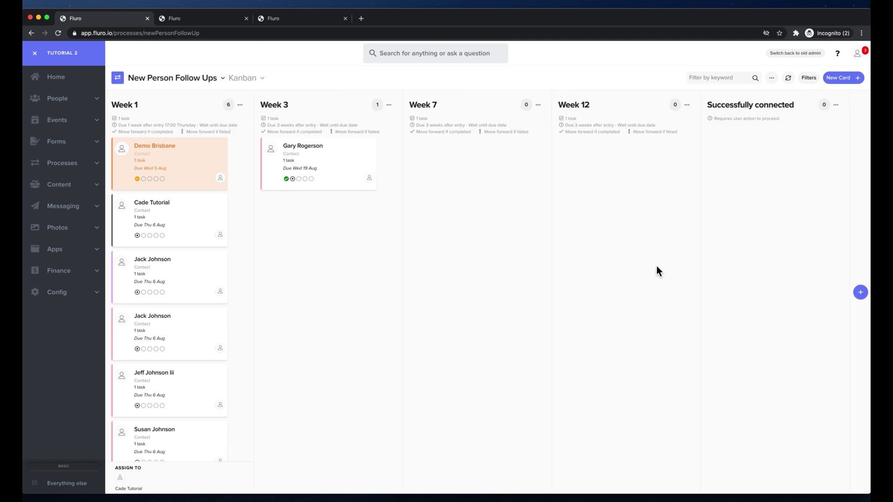